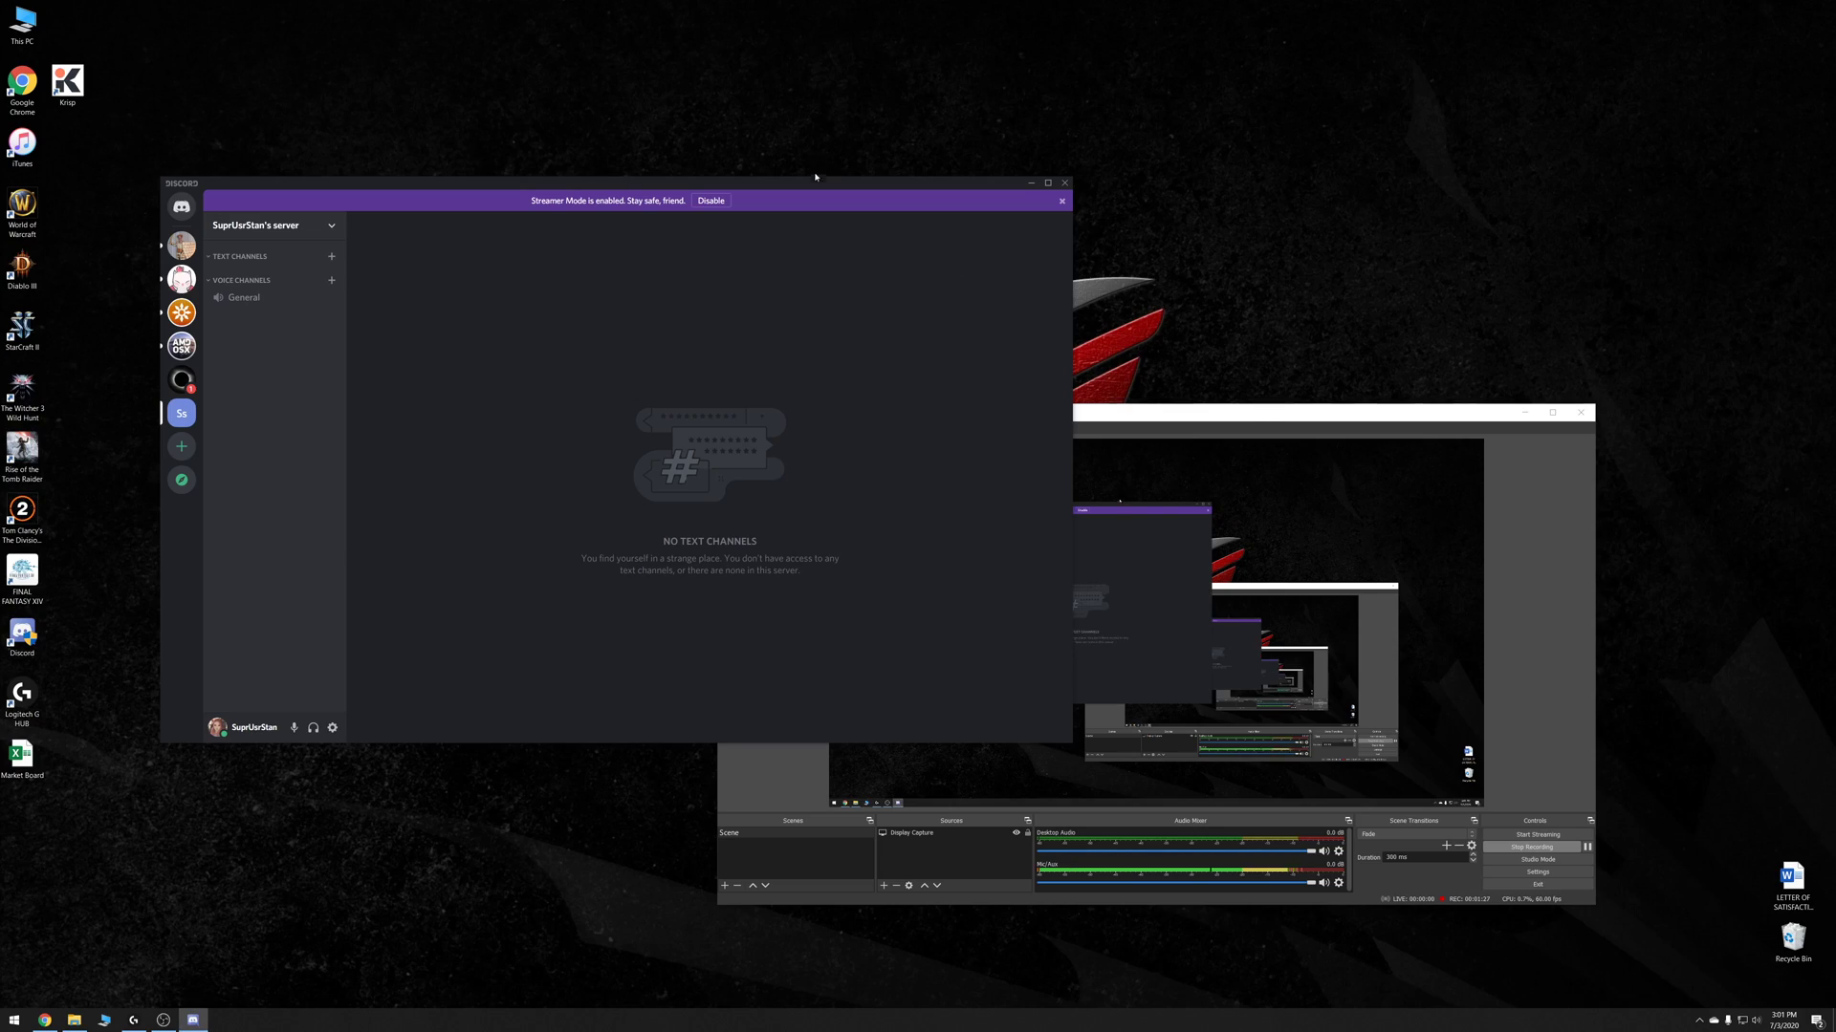
Step: Find Discord's Krisp noise suppression option under Voice & Video, then bring up the Krisp website
{"action": "left_click_drag", "start_coordinate": [815, 177], "coordinate": [812, 101]}
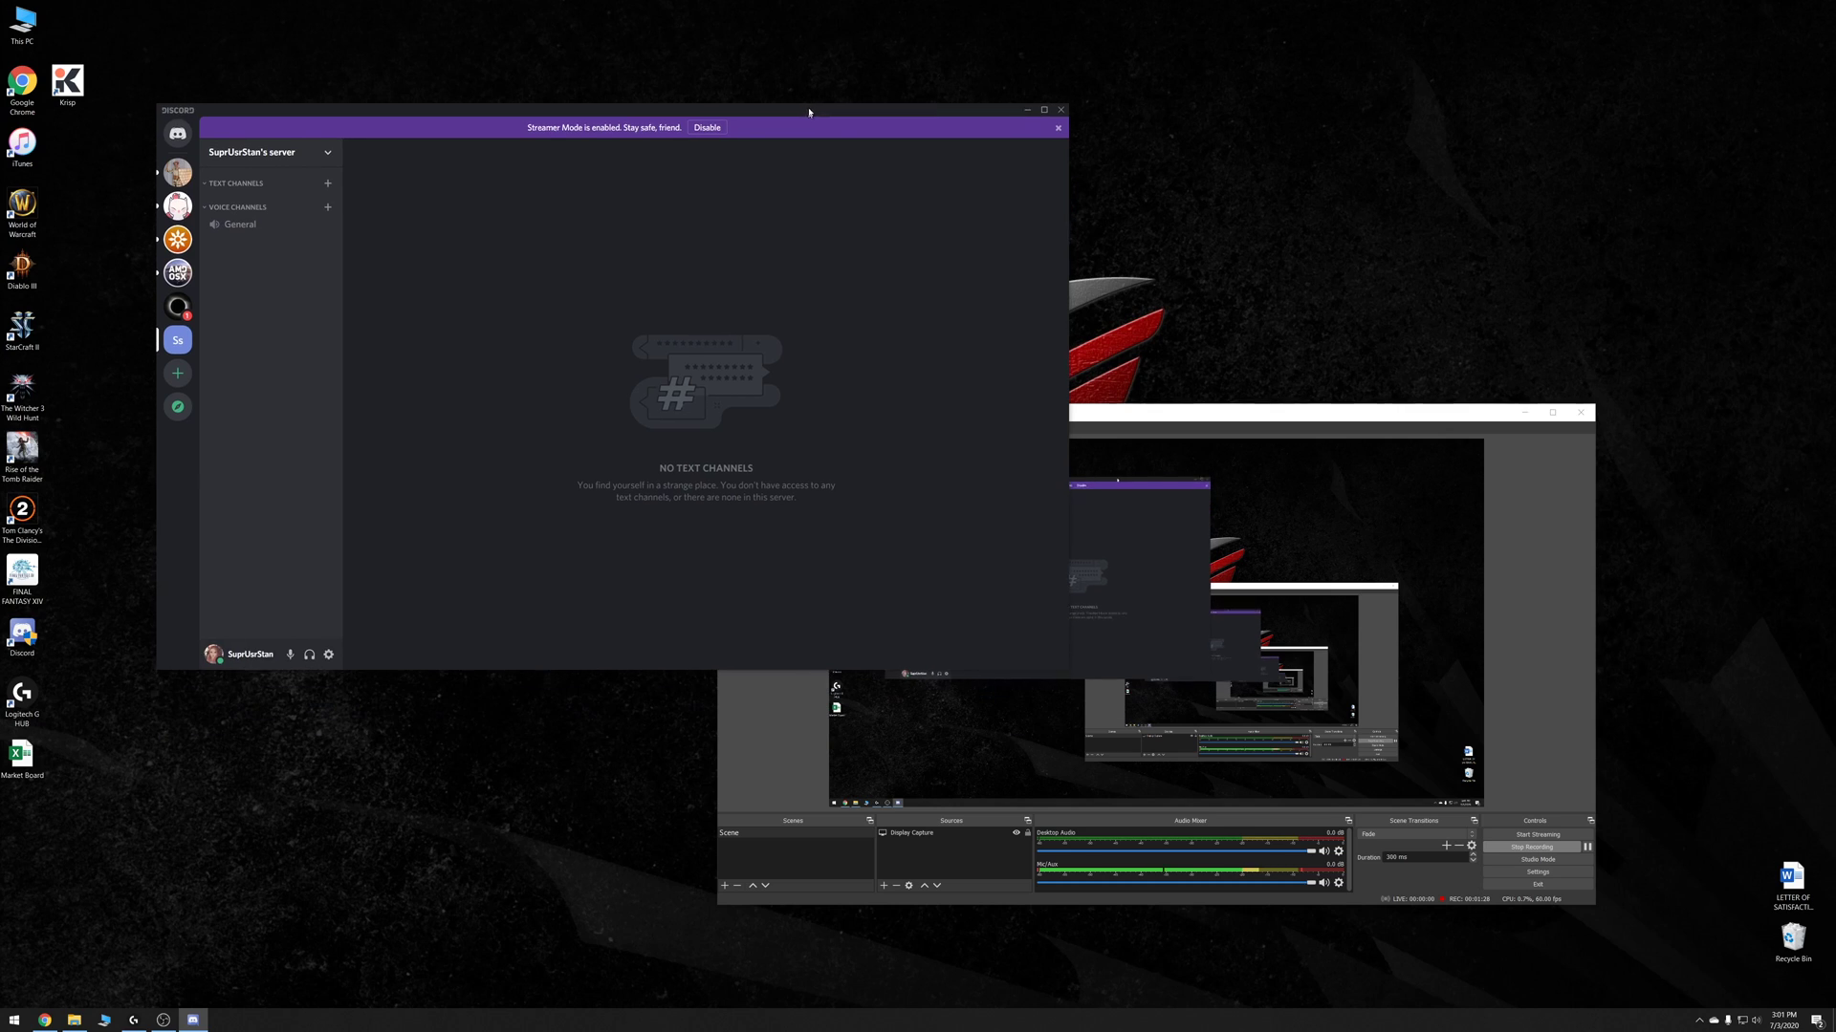
{"action": "left_click", "coordinate": [328, 653]}
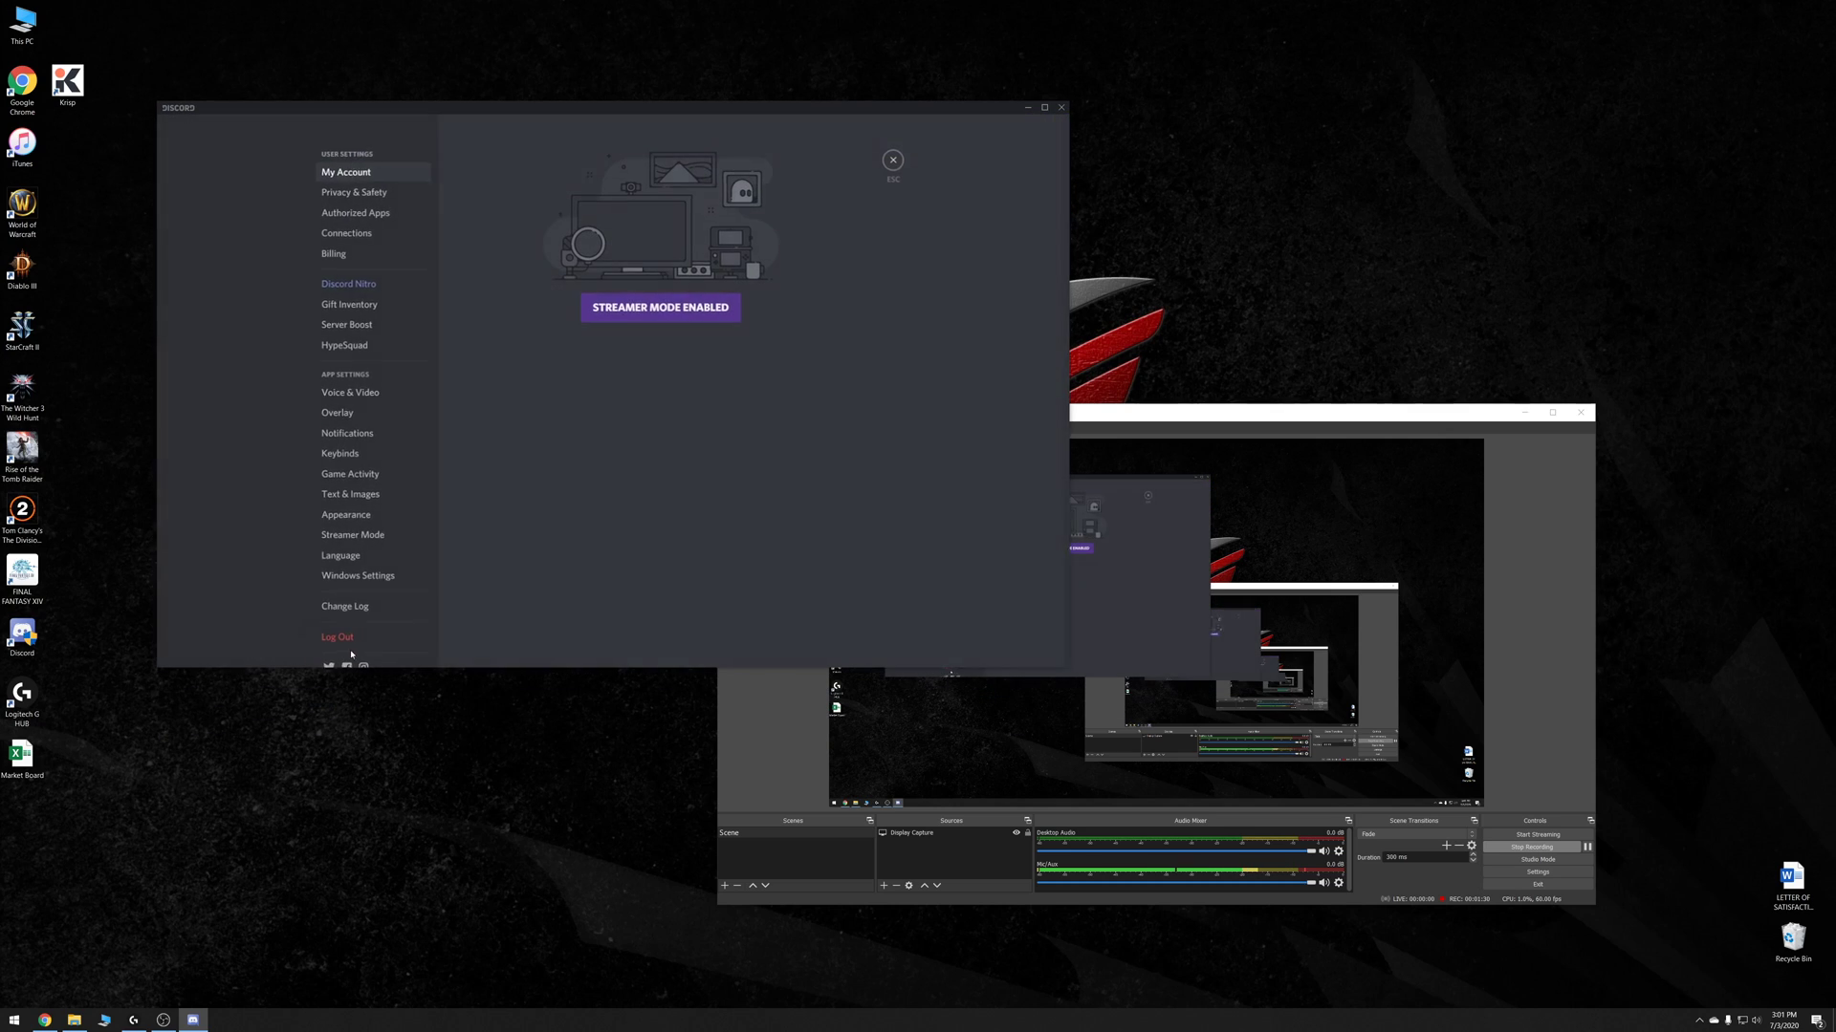
{"action": "left_click", "coordinate": [368, 397]}
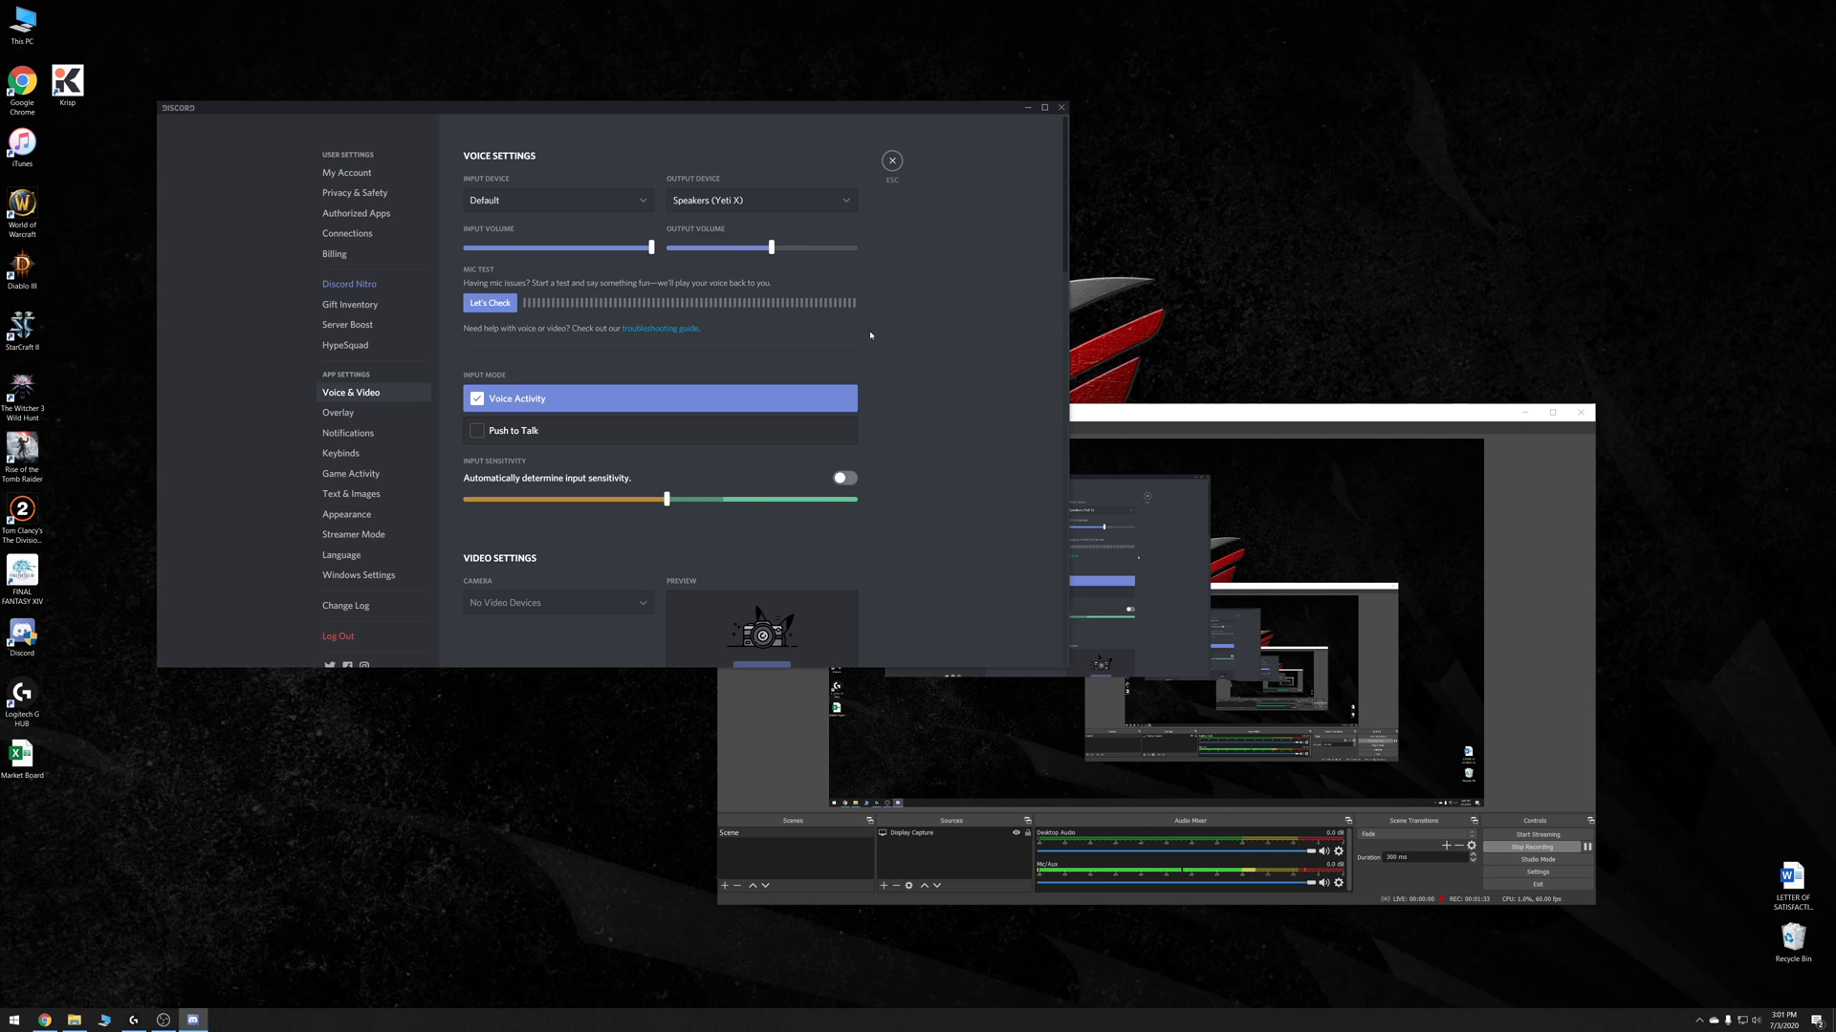
{"action": "scroll", "coordinate": [870, 336], "scroll_direction": "down", "scroll_amount": 5}
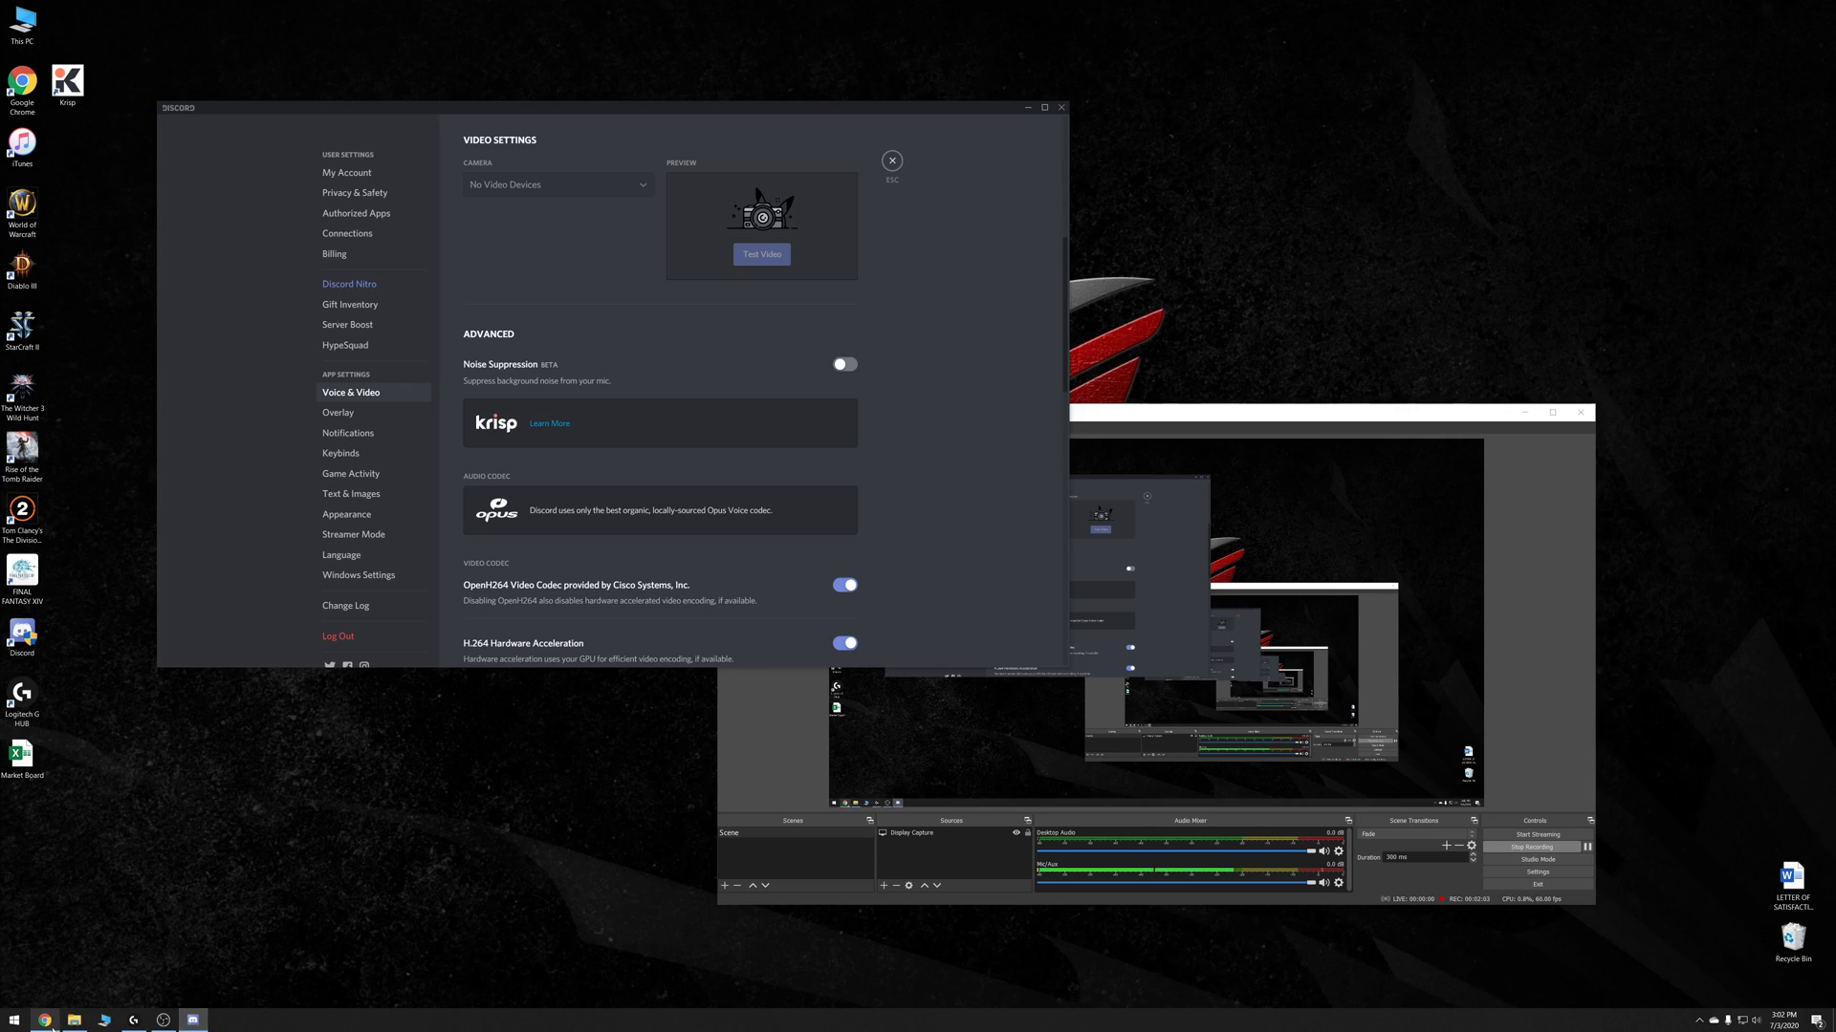
{"action": "left_click", "coordinate": [45, 1020]}
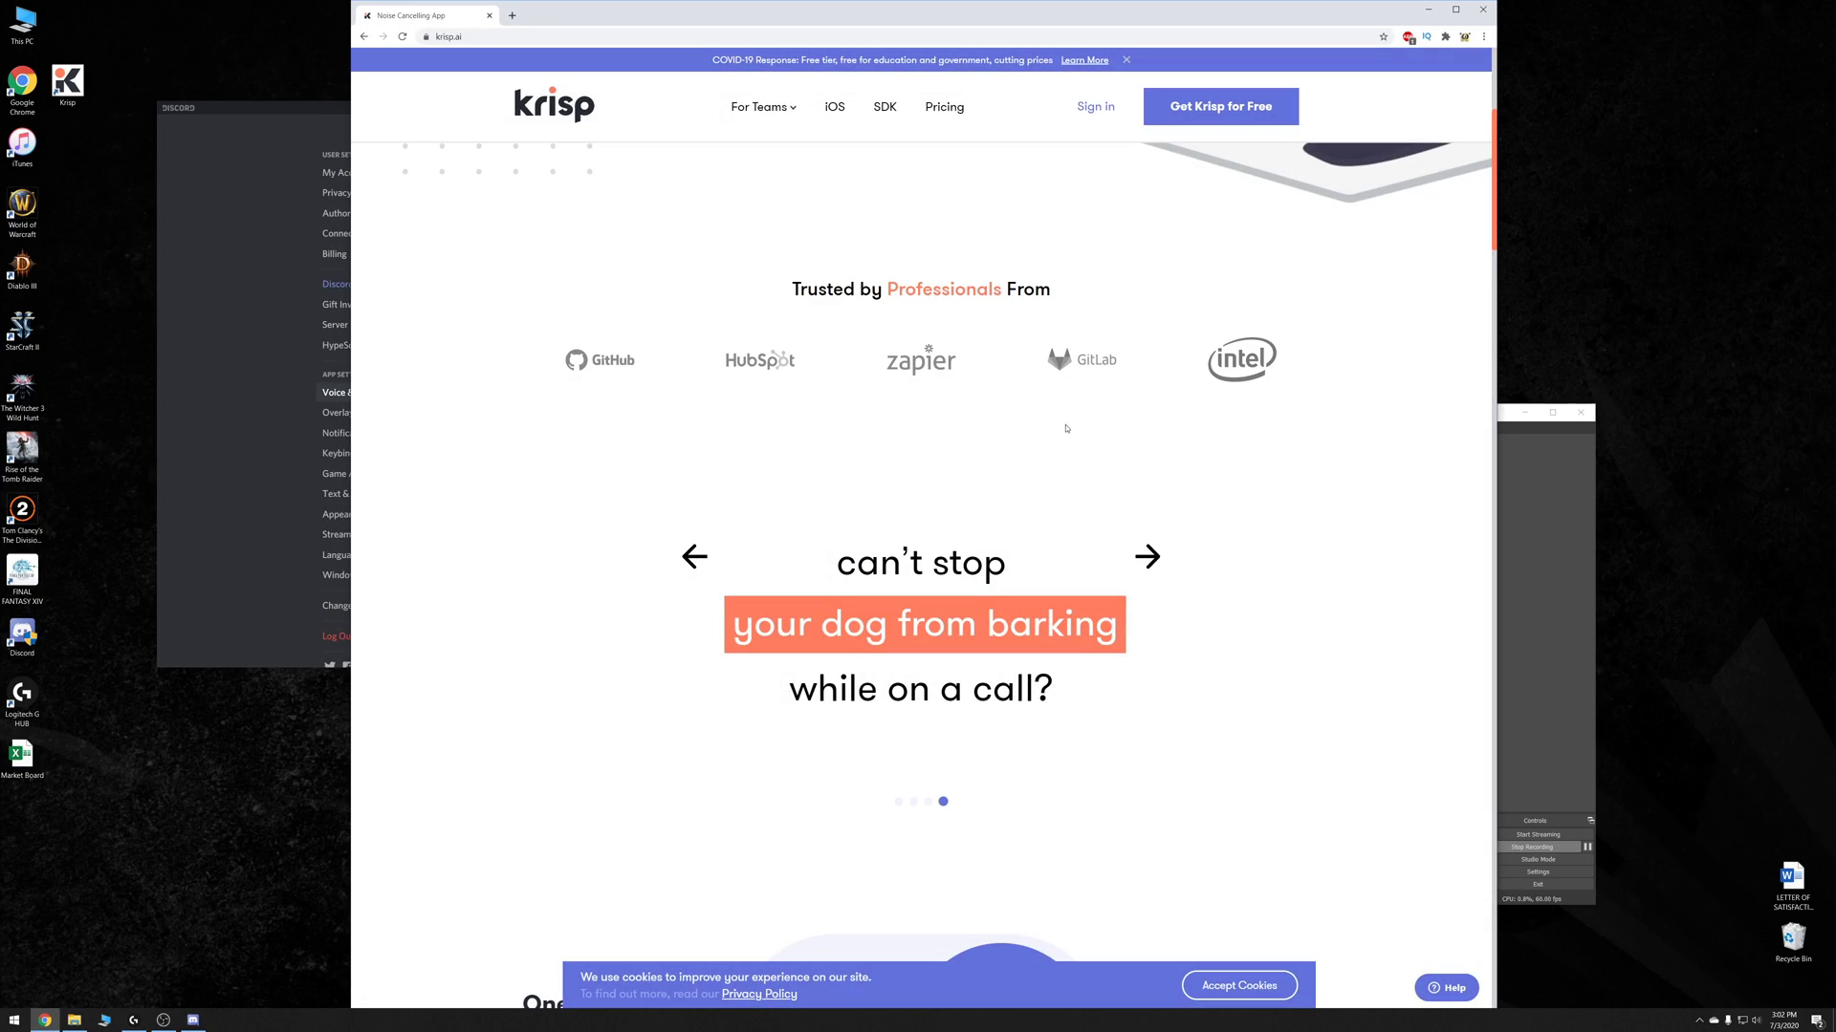
Step: Scroll the krisp.ai page down to its supported devices and apps, then back up
{"action": "scroll", "coordinate": [1048, 450], "scroll_direction": "down", "scroll_amount": 6}
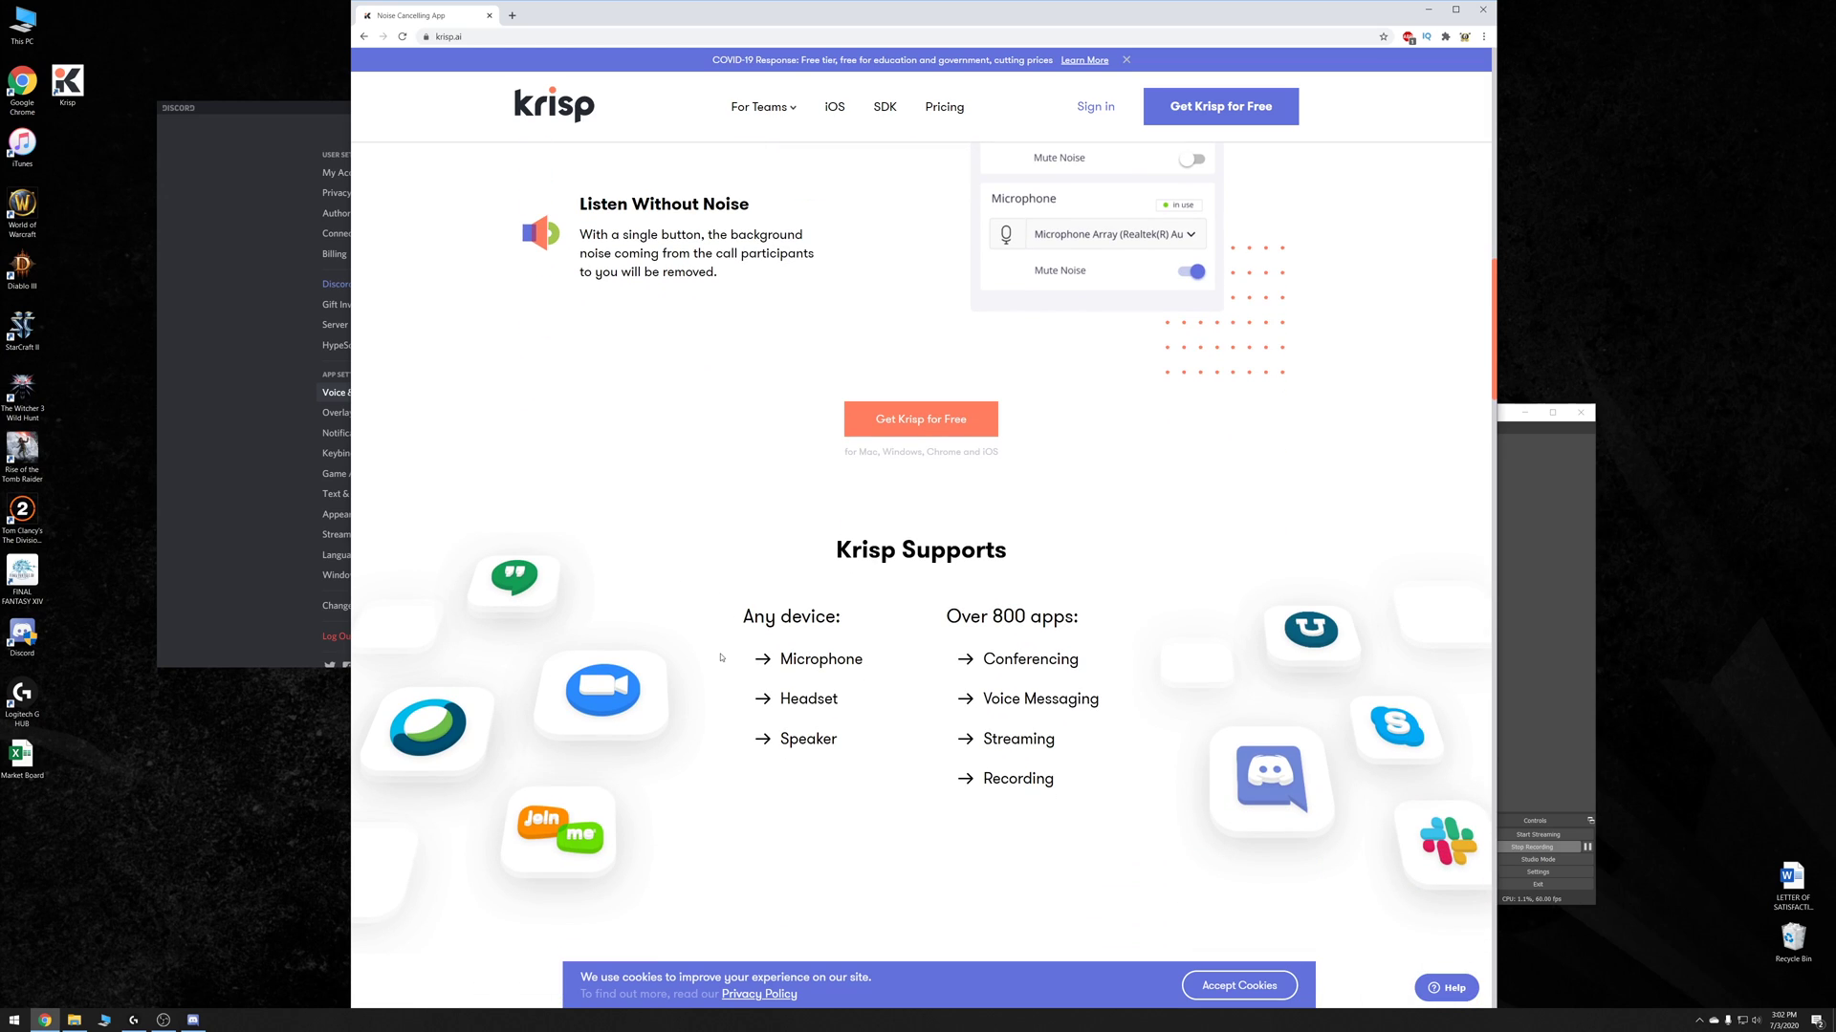
{"action": "scroll", "coordinate": [1071, 443], "scroll_direction": "up", "scroll_amount": 3}
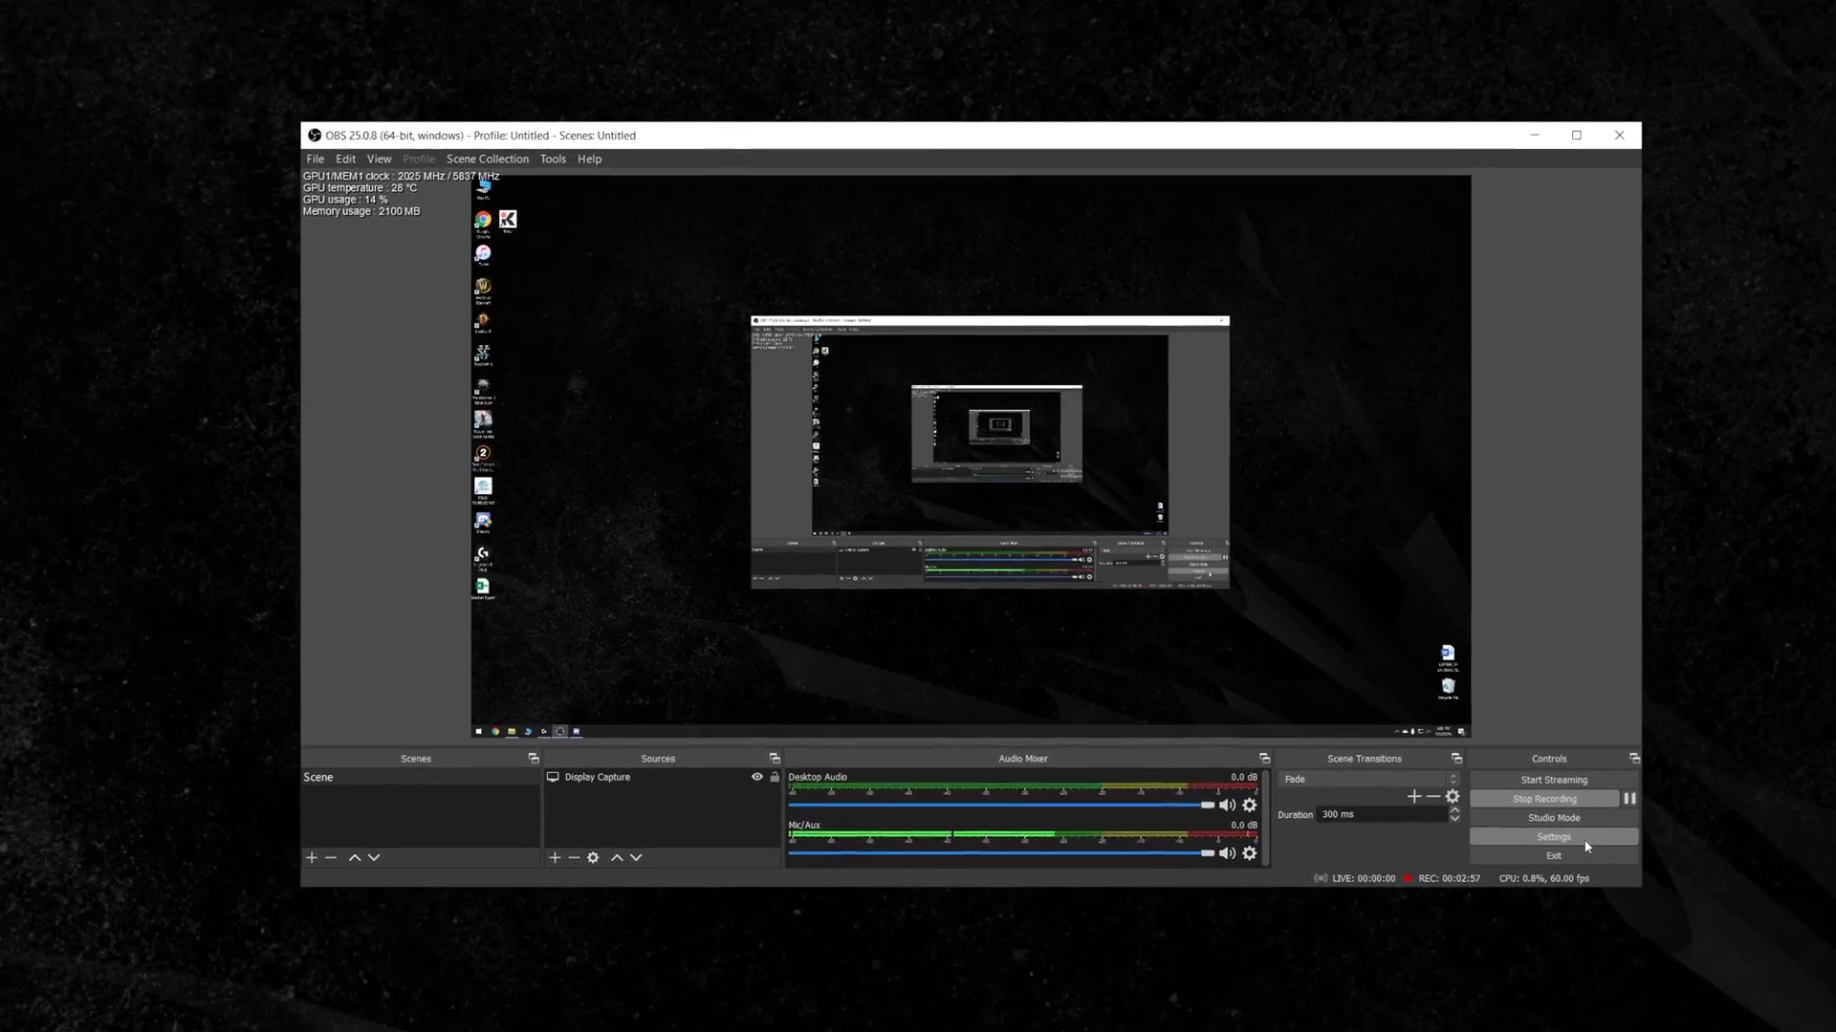
Step: Review the OBS Audio settings' Mic/Auxiliary Audio device list, keeping Microphone (Yeti X)
{"action": "left_click", "coordinate": [1472, 796]}
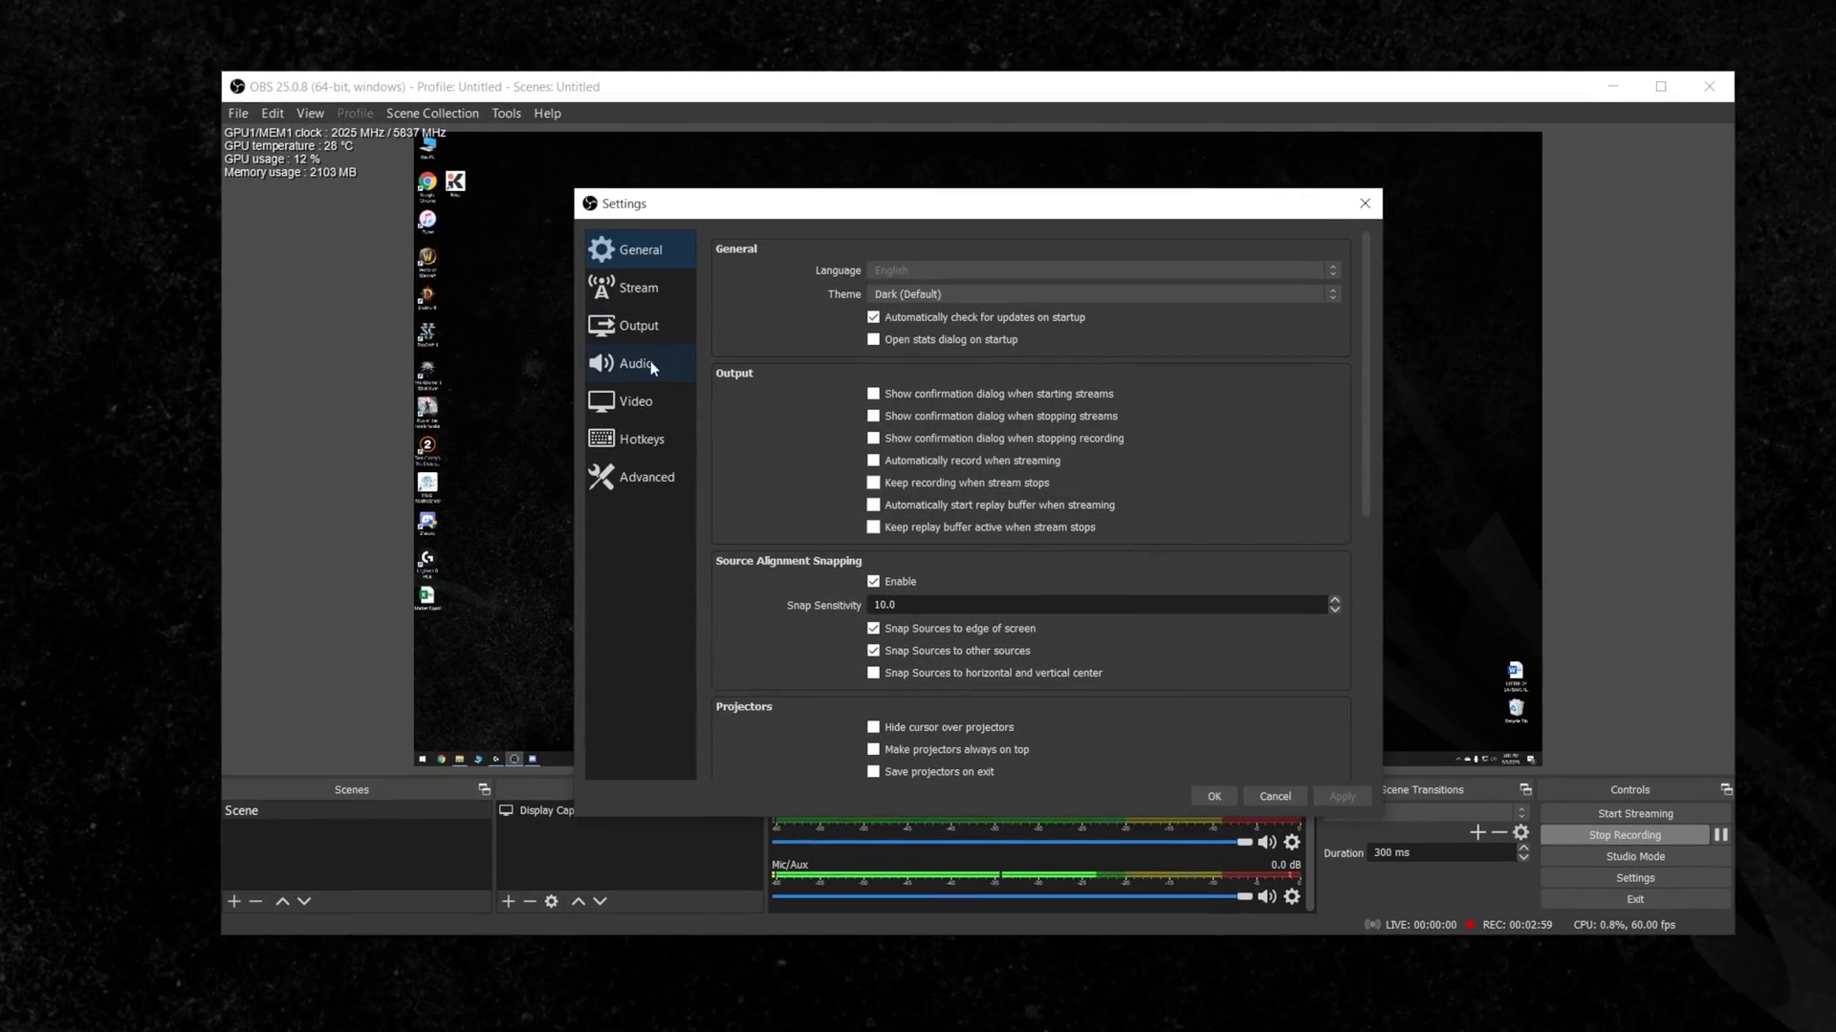
{"action": "left_click", "coordinate": [651, 365]}
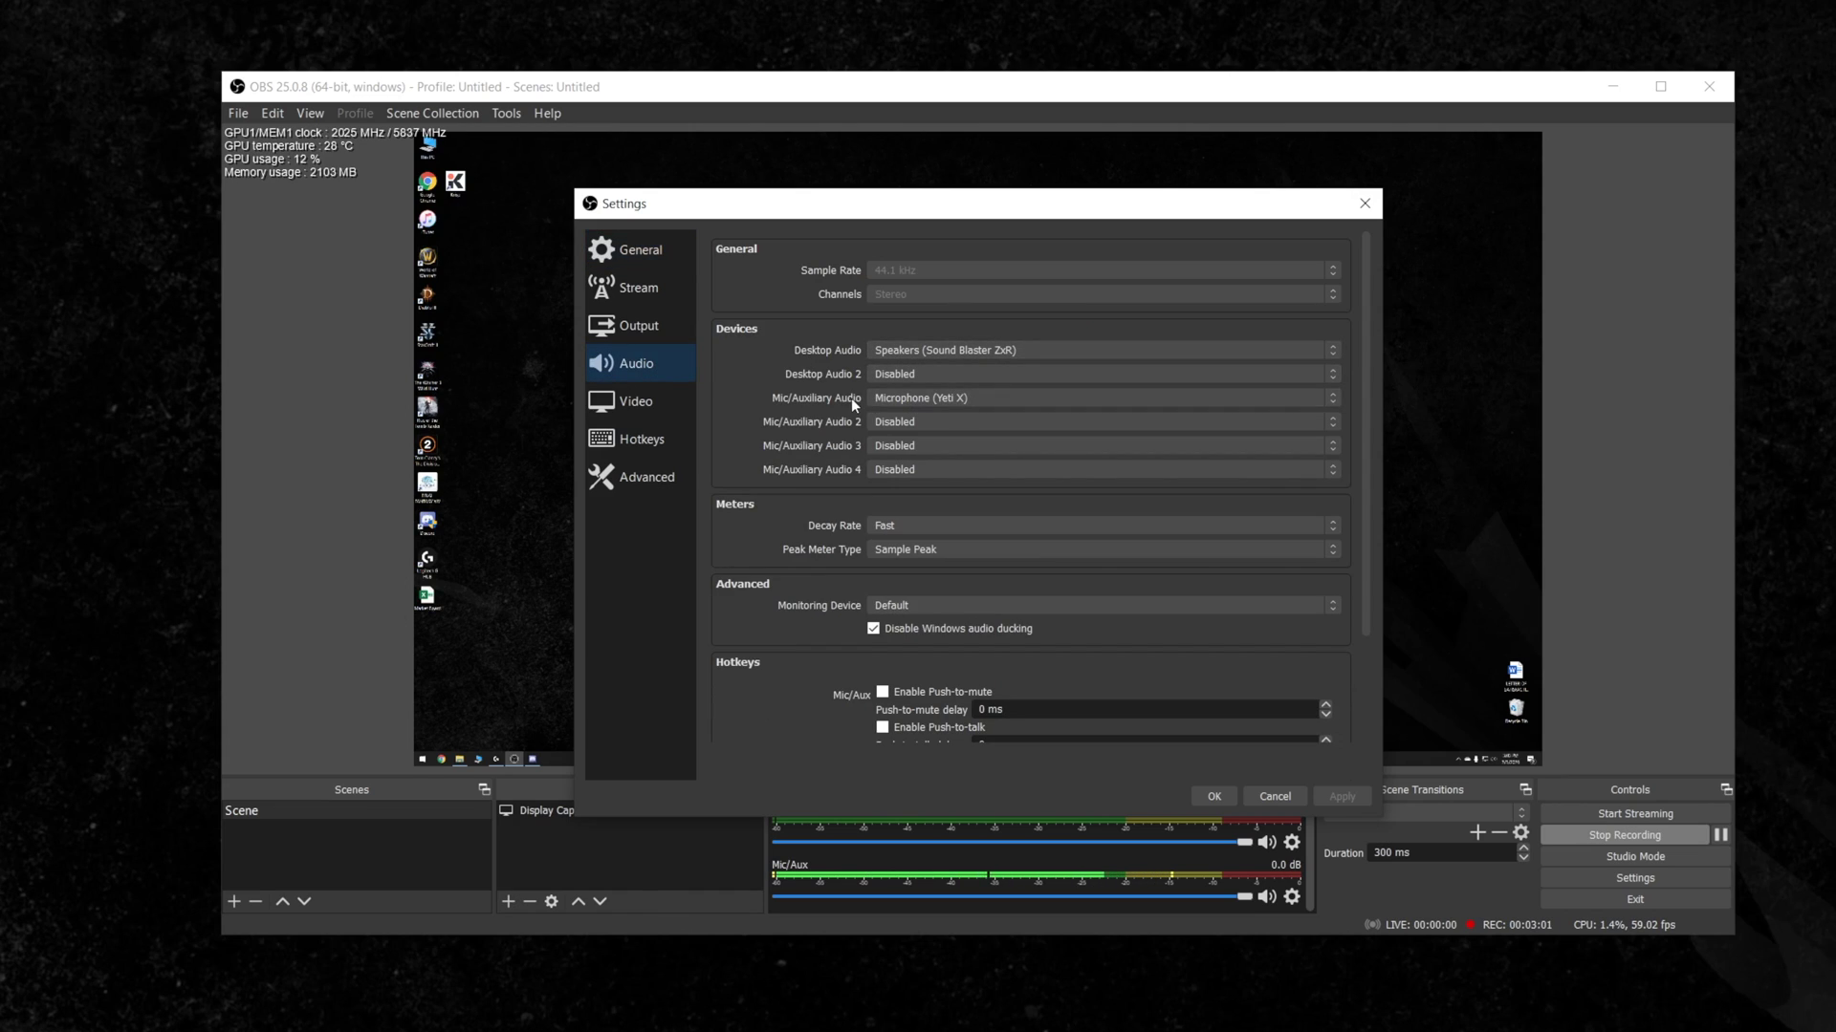
{"action": "left_click", "coordinate": [925, 400]}
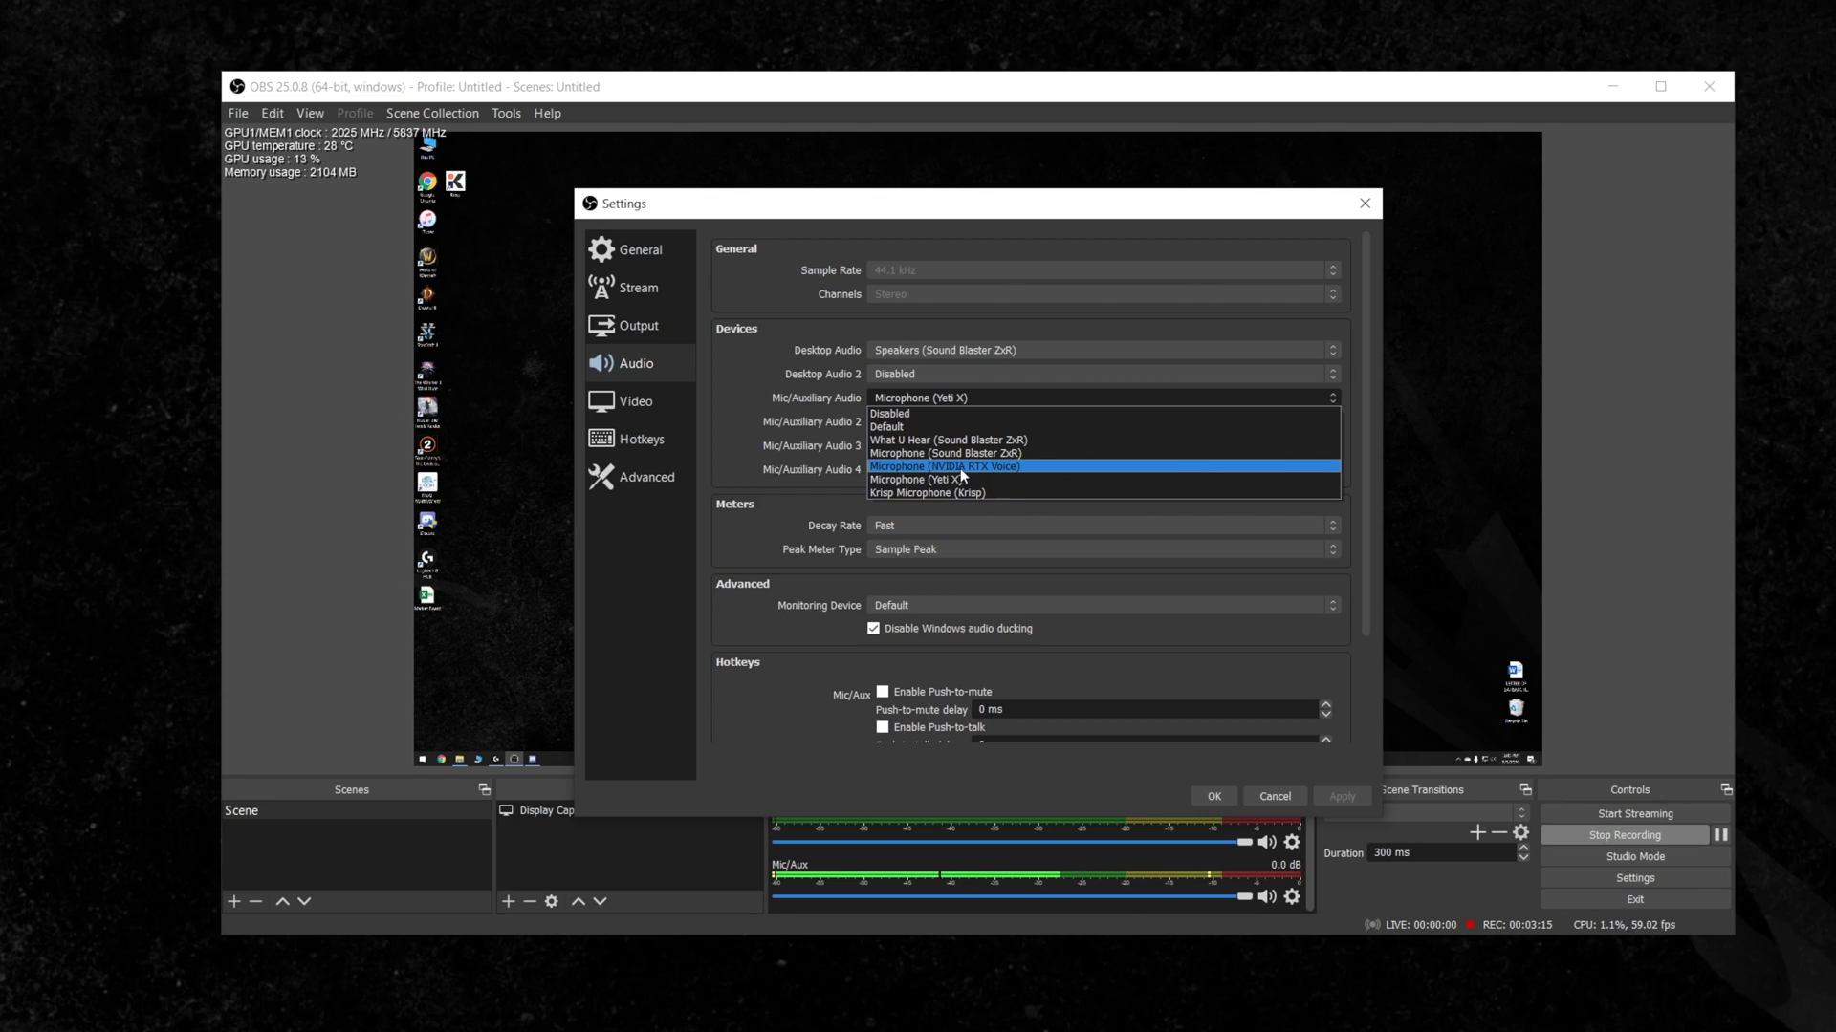
{"action": "left_click", "coordinate": [1047, 479]}
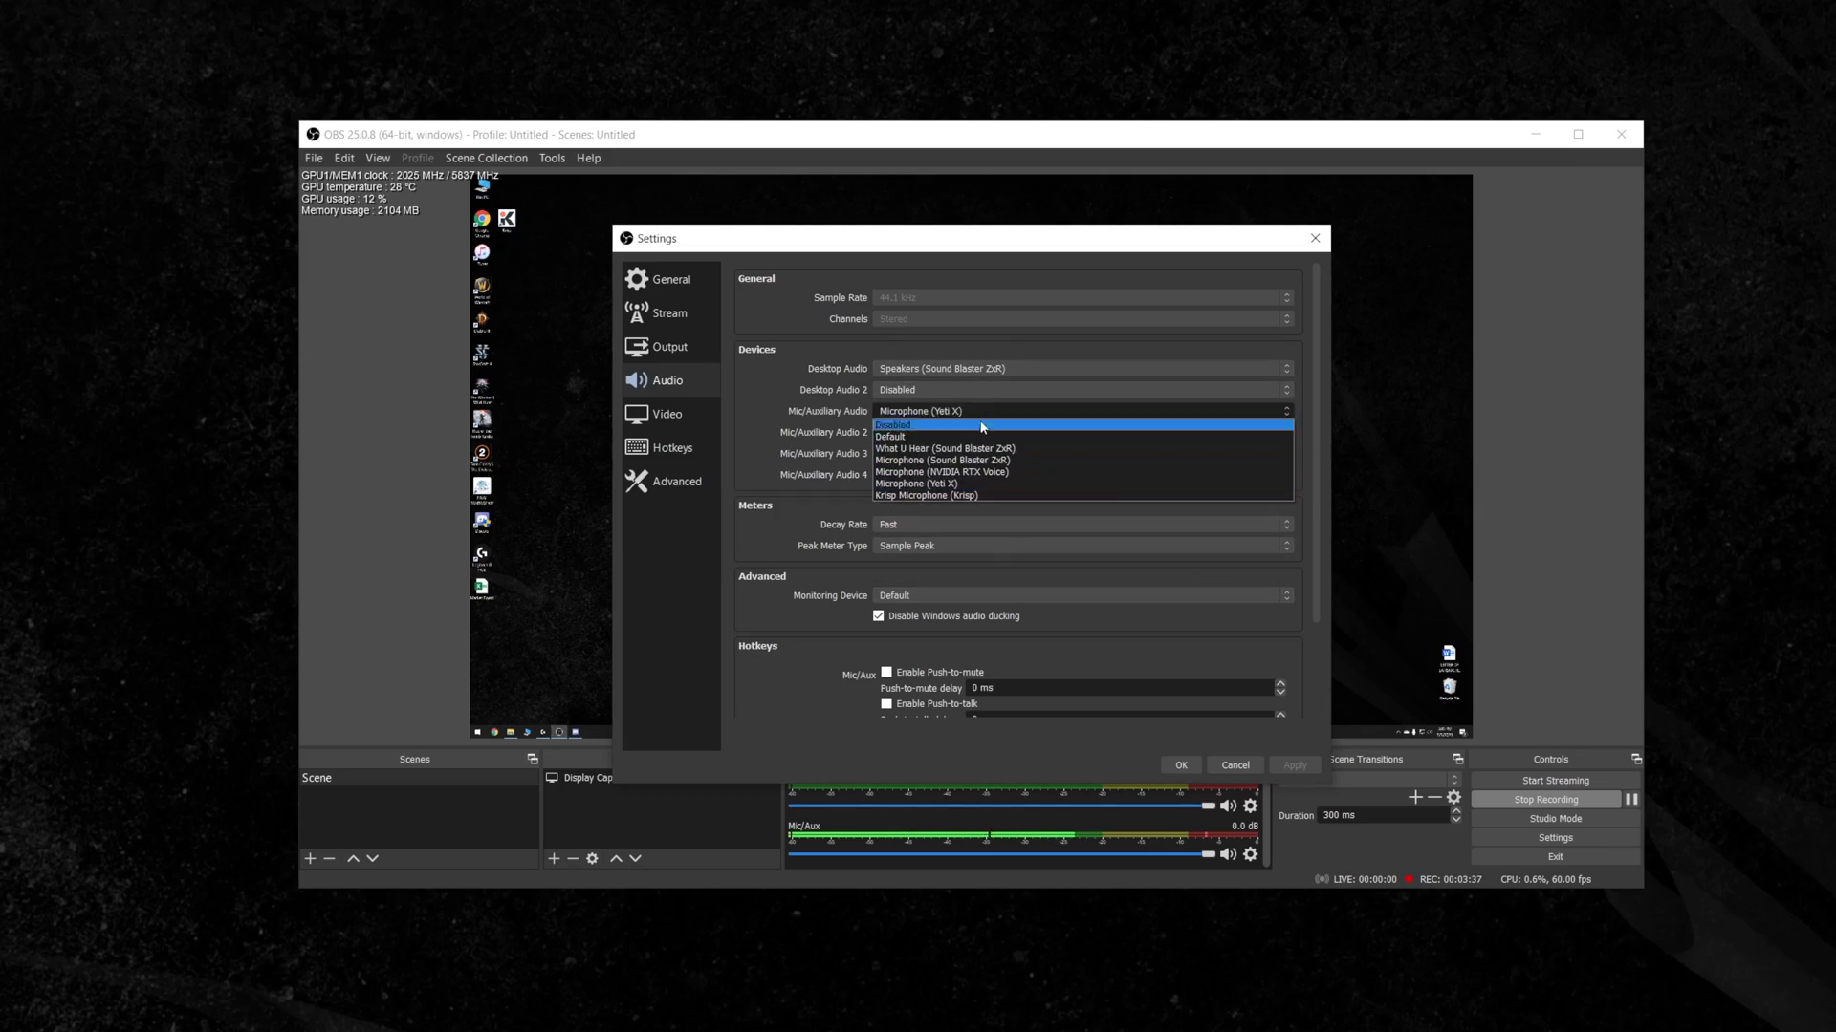
Step: Route Mic/Aux through Microphone (NVIDIA RTX Voice), toggle its noise removal on then off, and close RTX Voice
{"action": "left_click", "coordinate": [989, 471]}
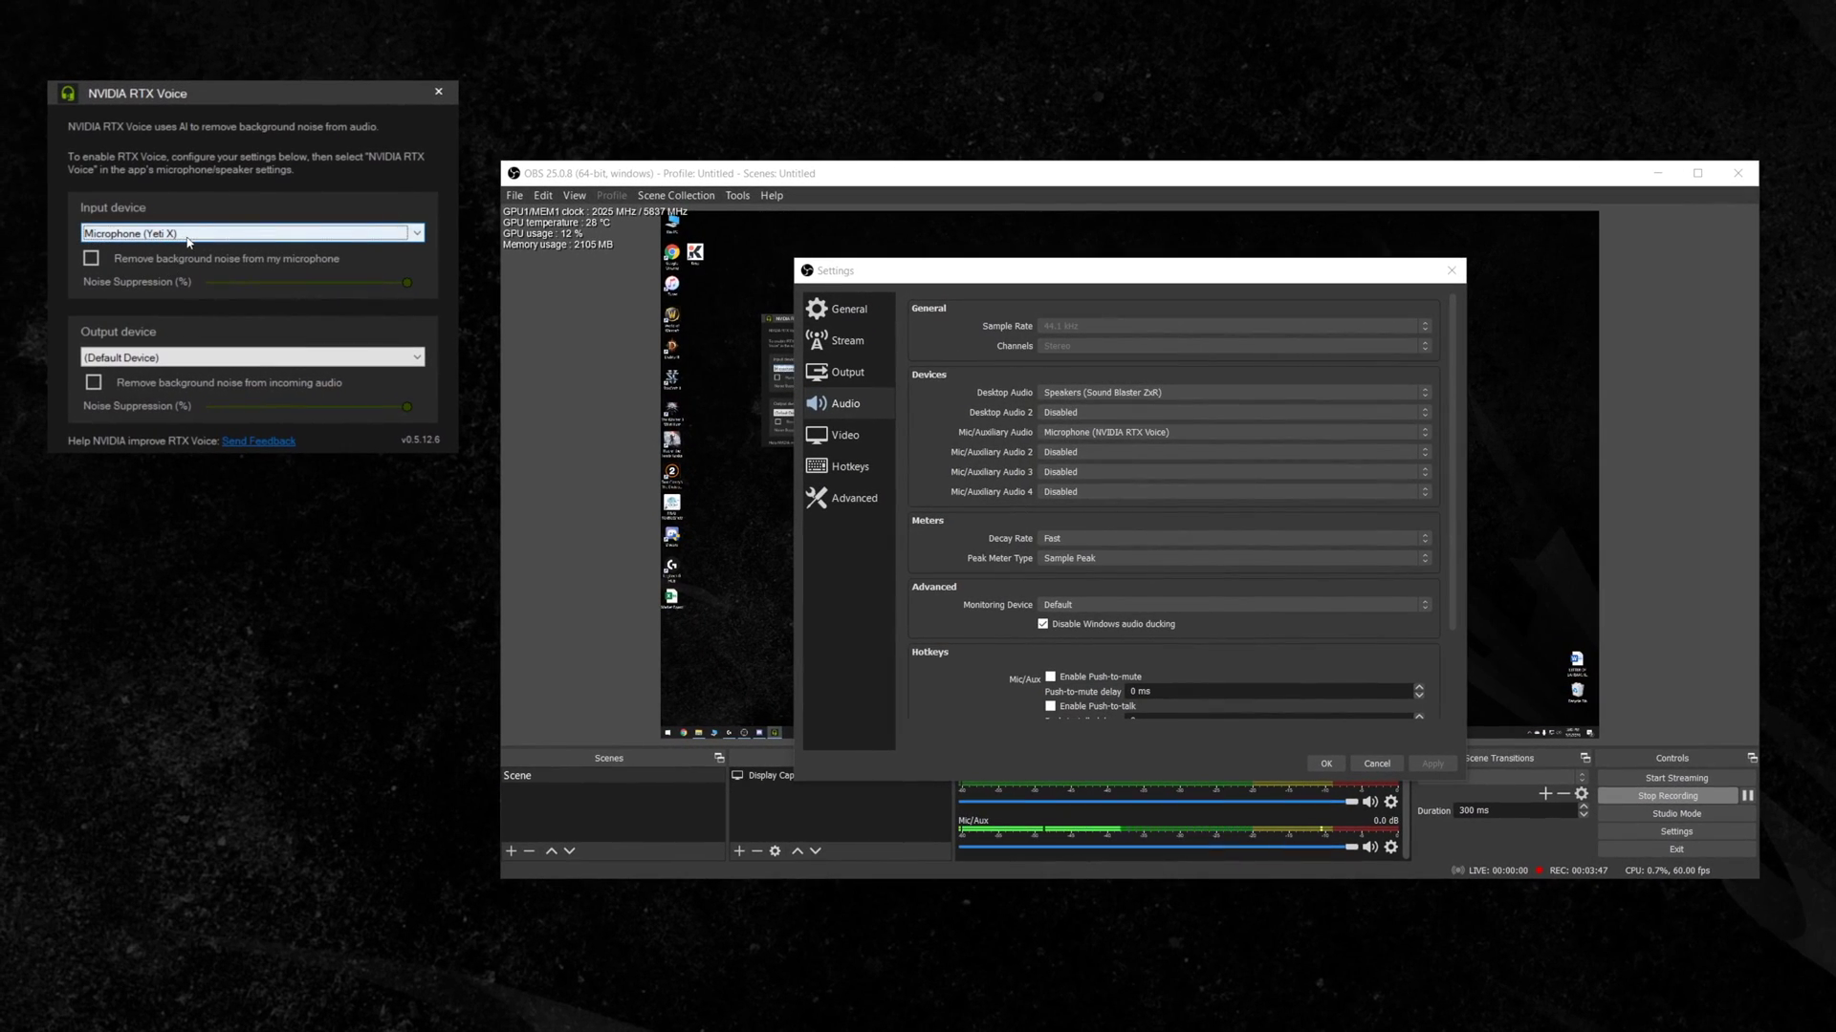
{"action": "left_click", "coordinate": [94, 259]}
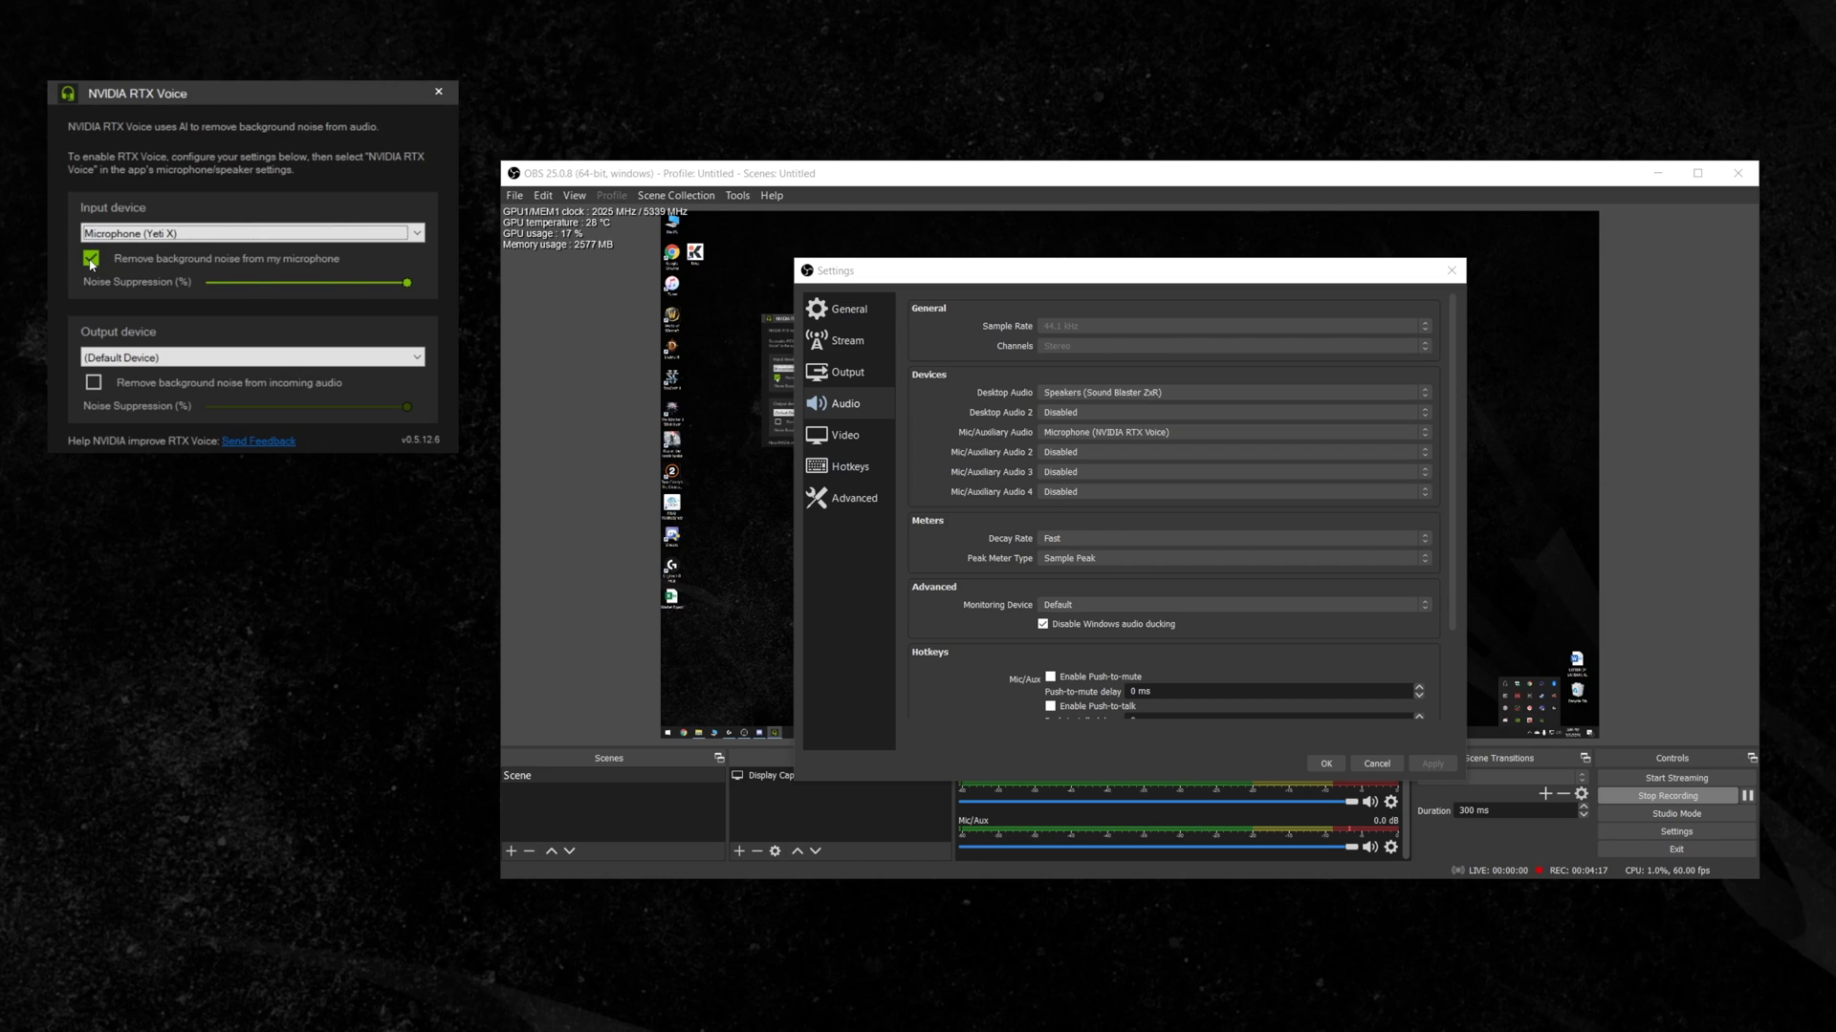
{"action": "left_click", "coordinate": [92, 260]}
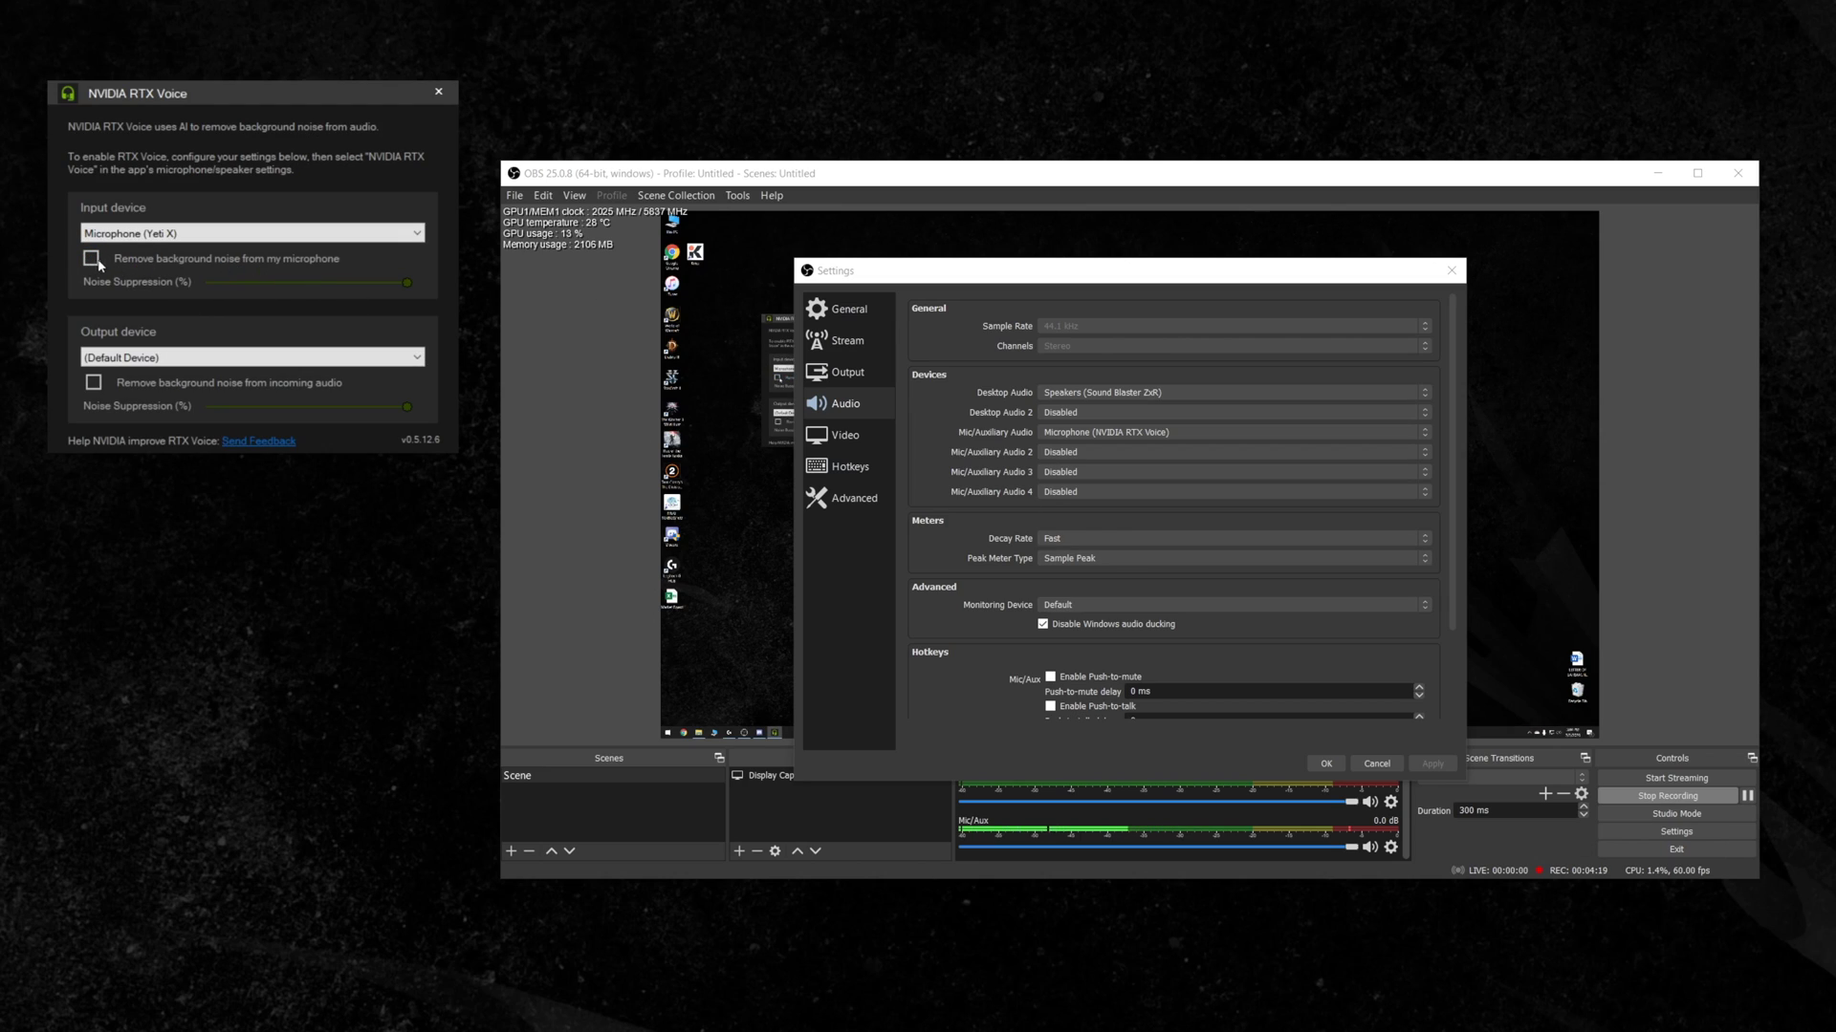
{"action": "left_click", "coordinate": [440, 92]}
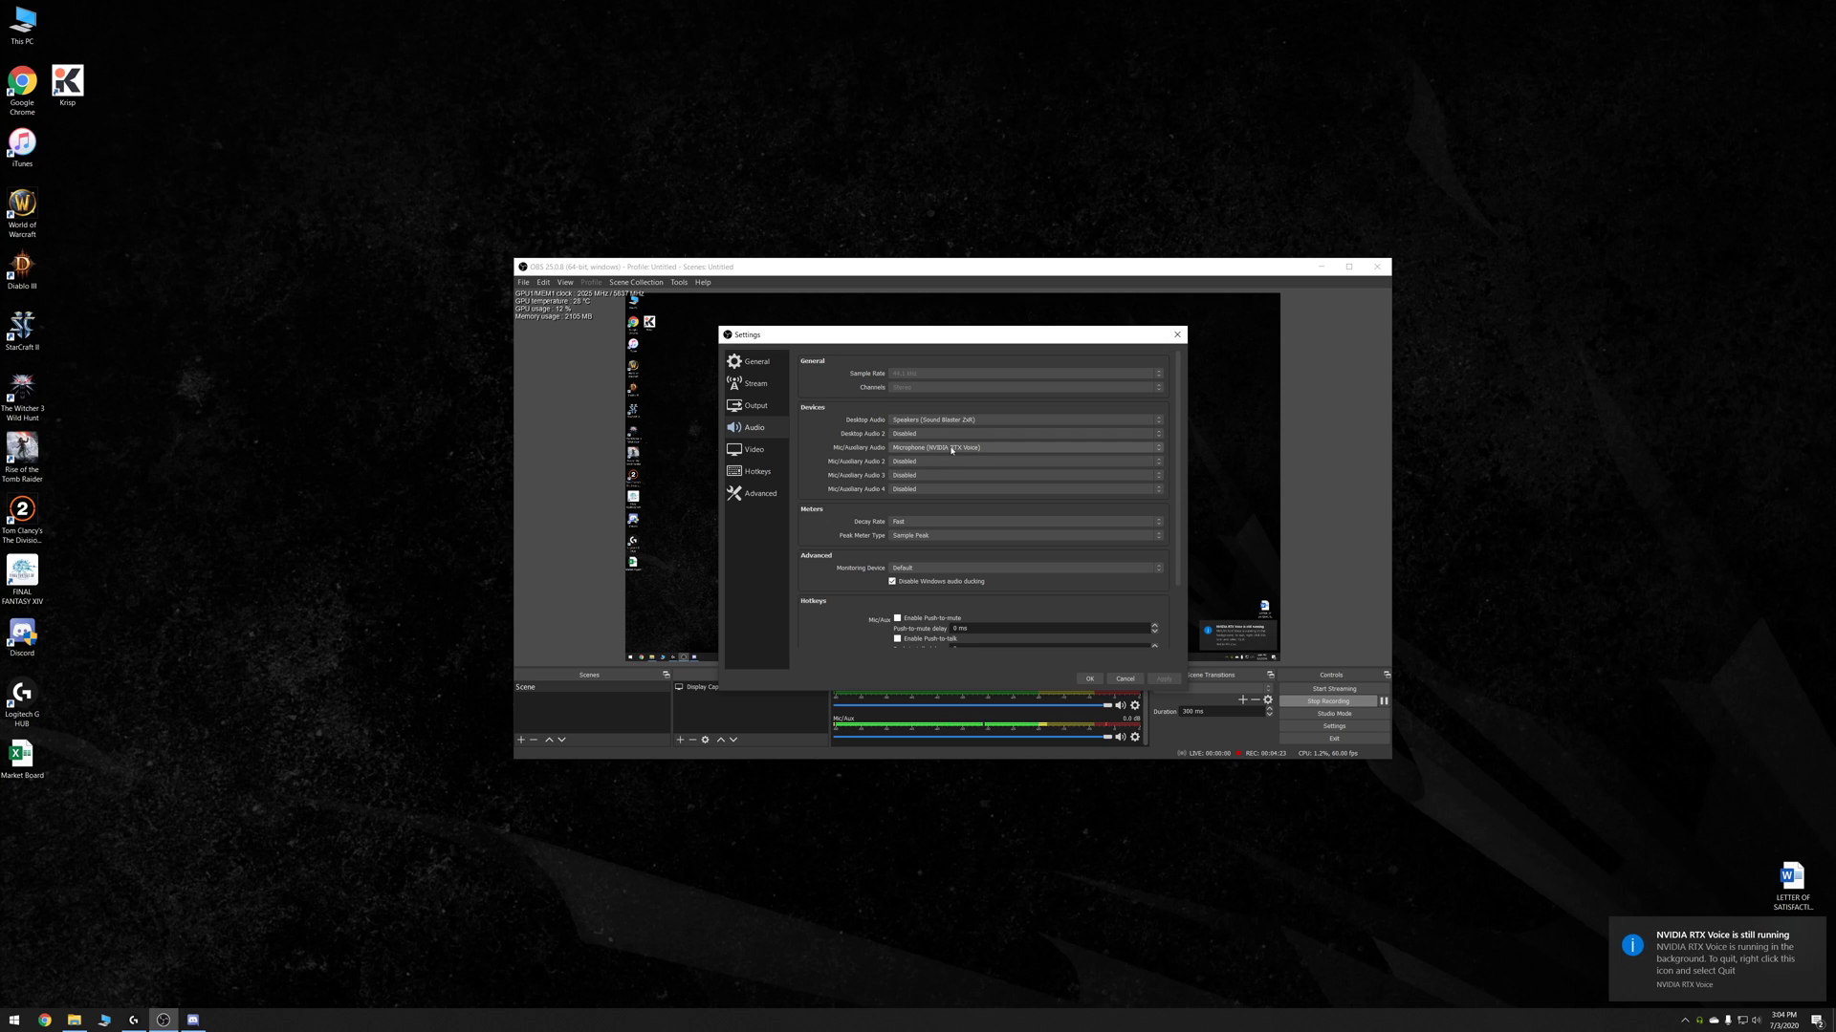
Step: Switch OBS's Mic/Auxiliary Audio to Krisp Microphone (Krisp) and apply it
{"action": "left_click", "coordinate": [951, 449]}
{"action": "left_click", "coordinate": [951, 502]}
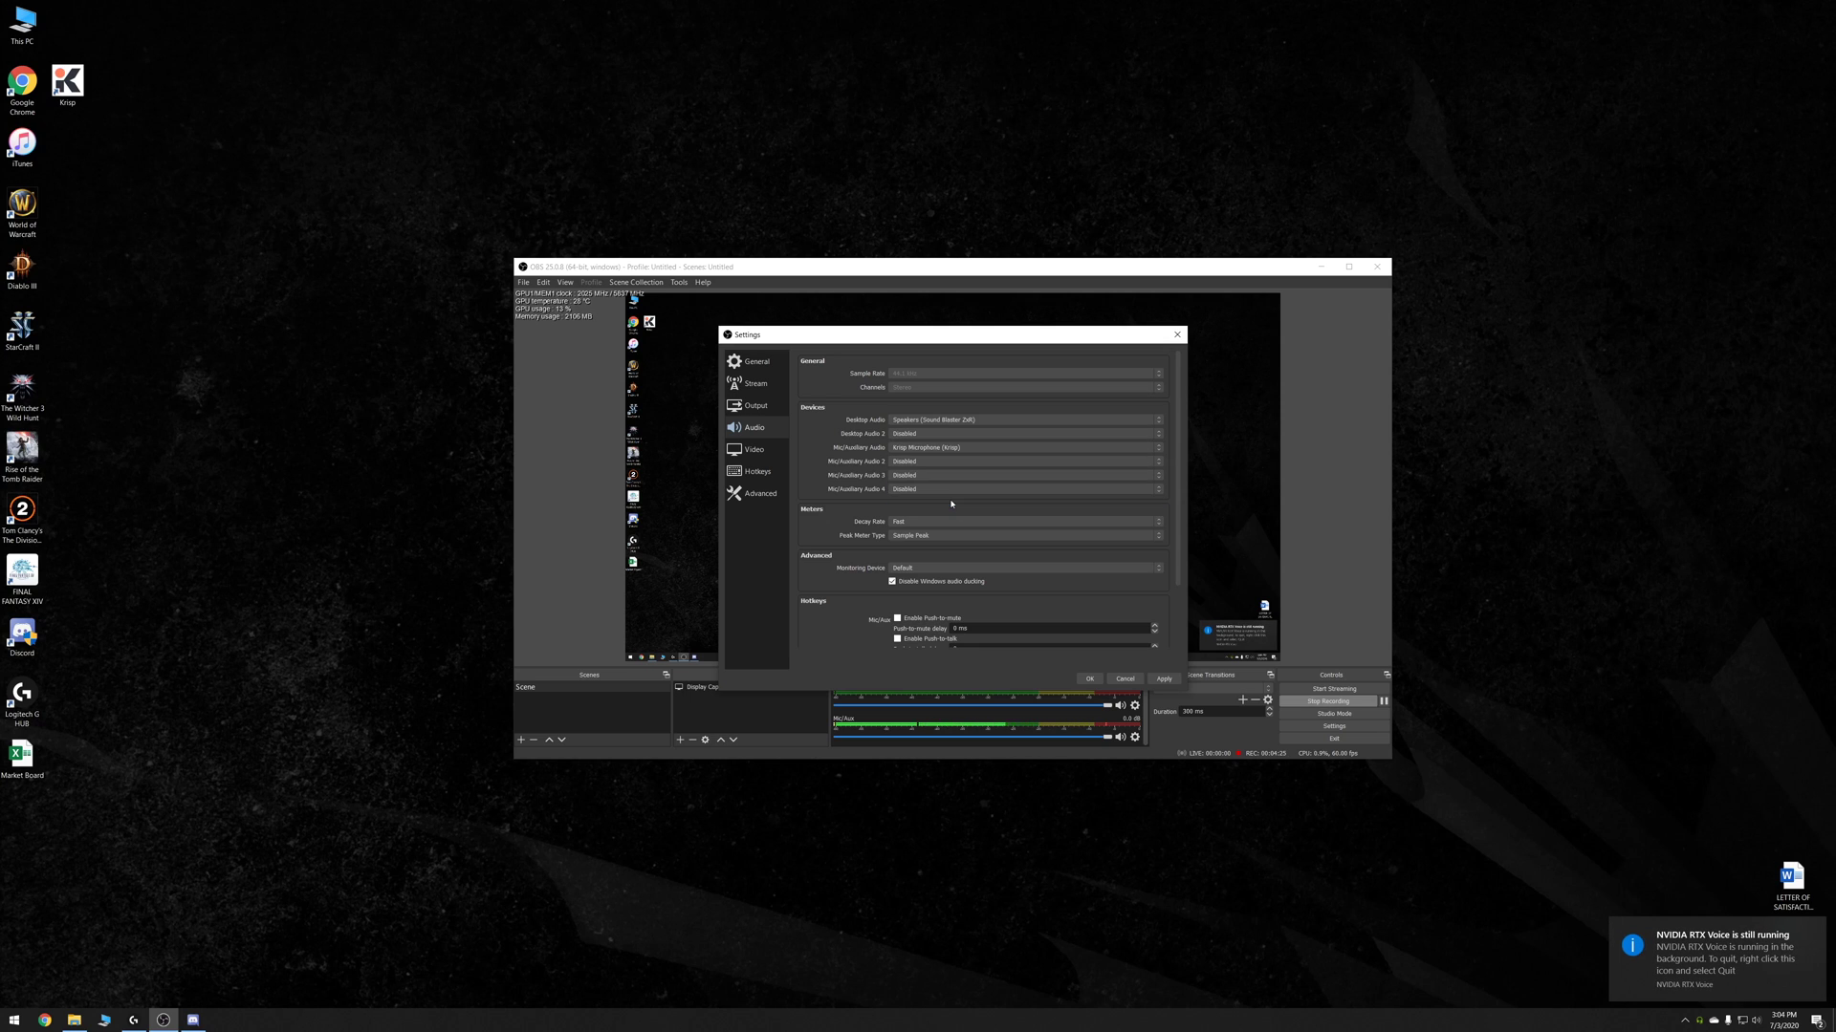
{"action": "left_click", "coordinate": [1162, 679]}
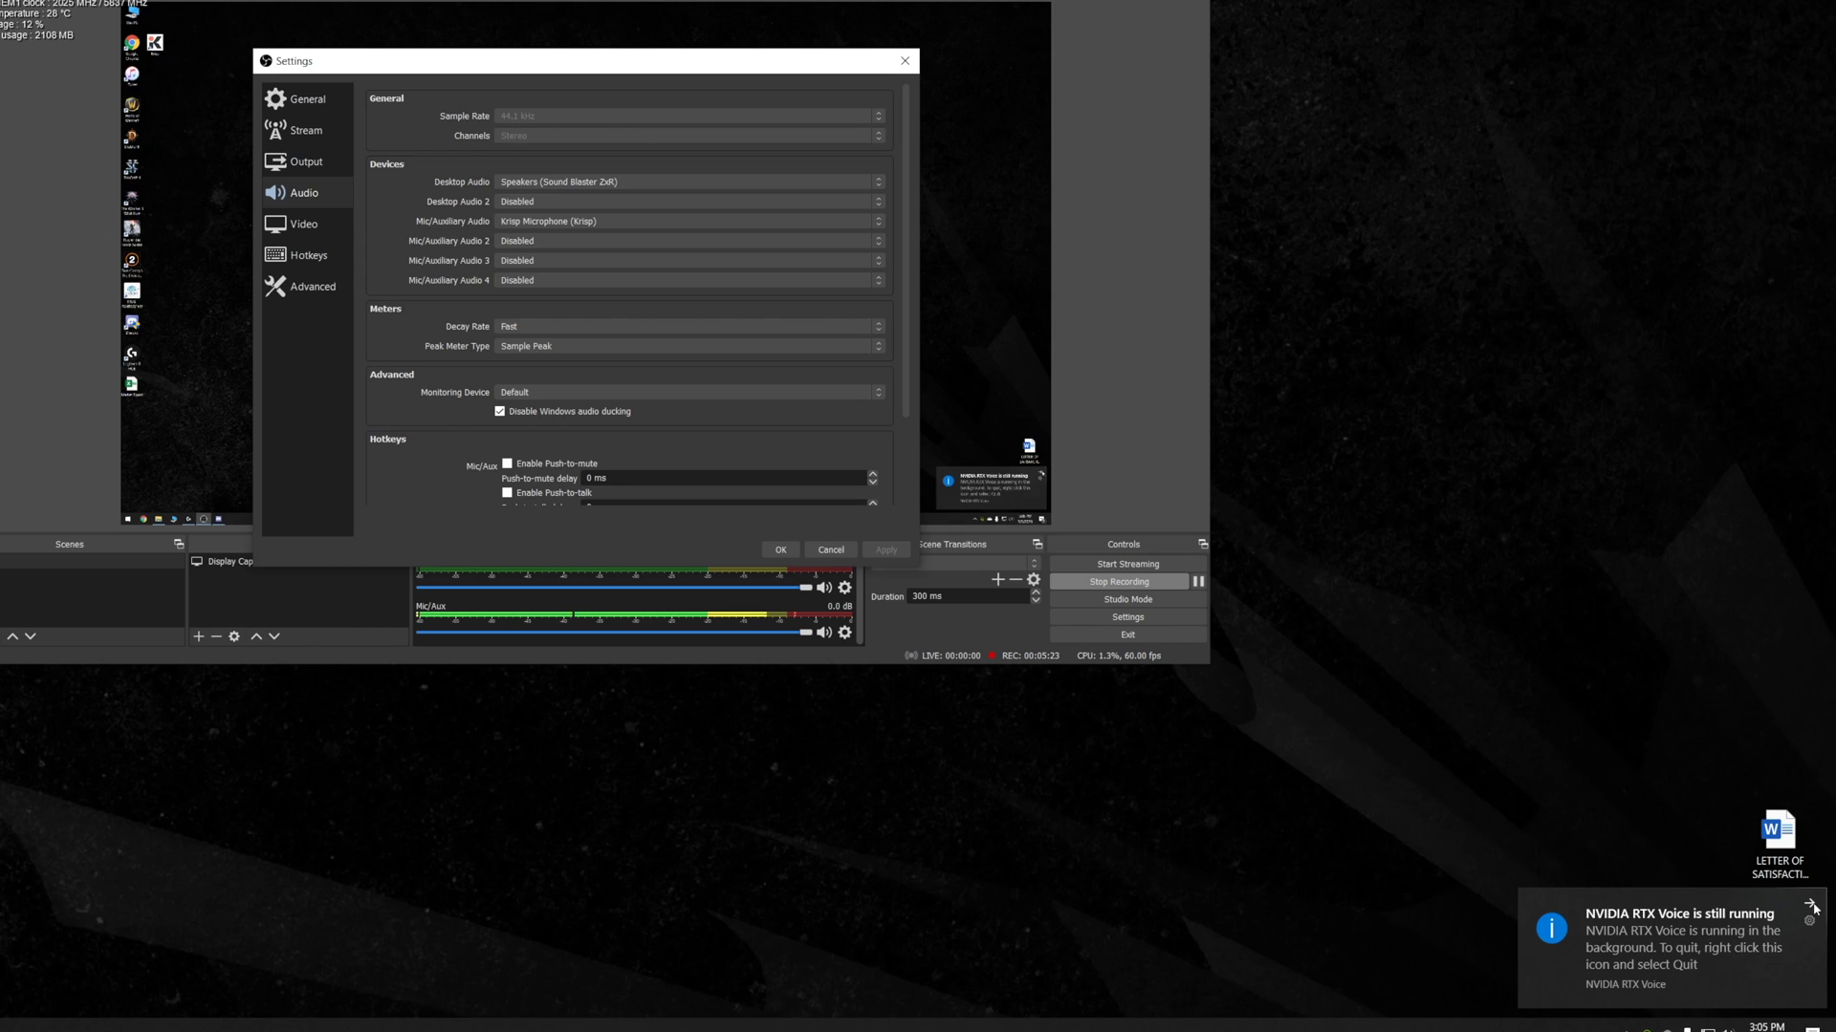
Step: In the Krisp tray panel, turn microphone noise removal on, off, and on again
{"action": "left_click", "coordinate": [1646, 1026]}
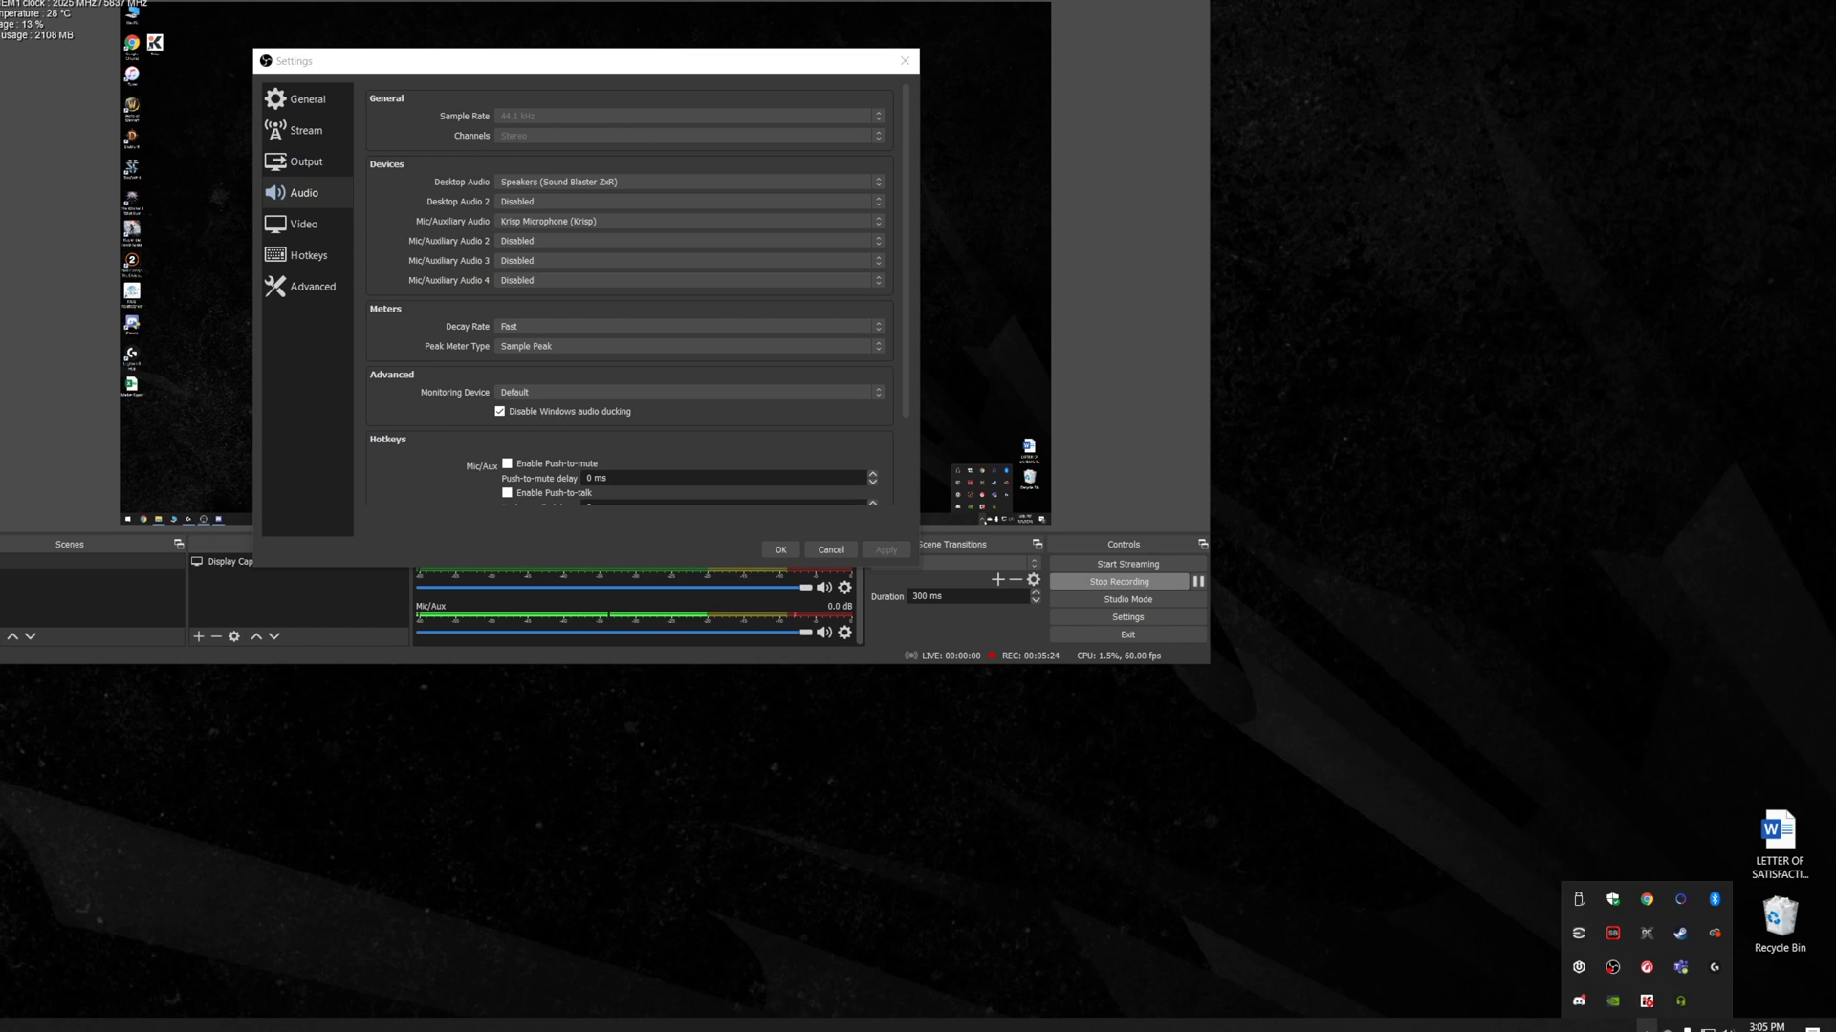
{"action": "left_click", "coordinate": [1646, 1001]}
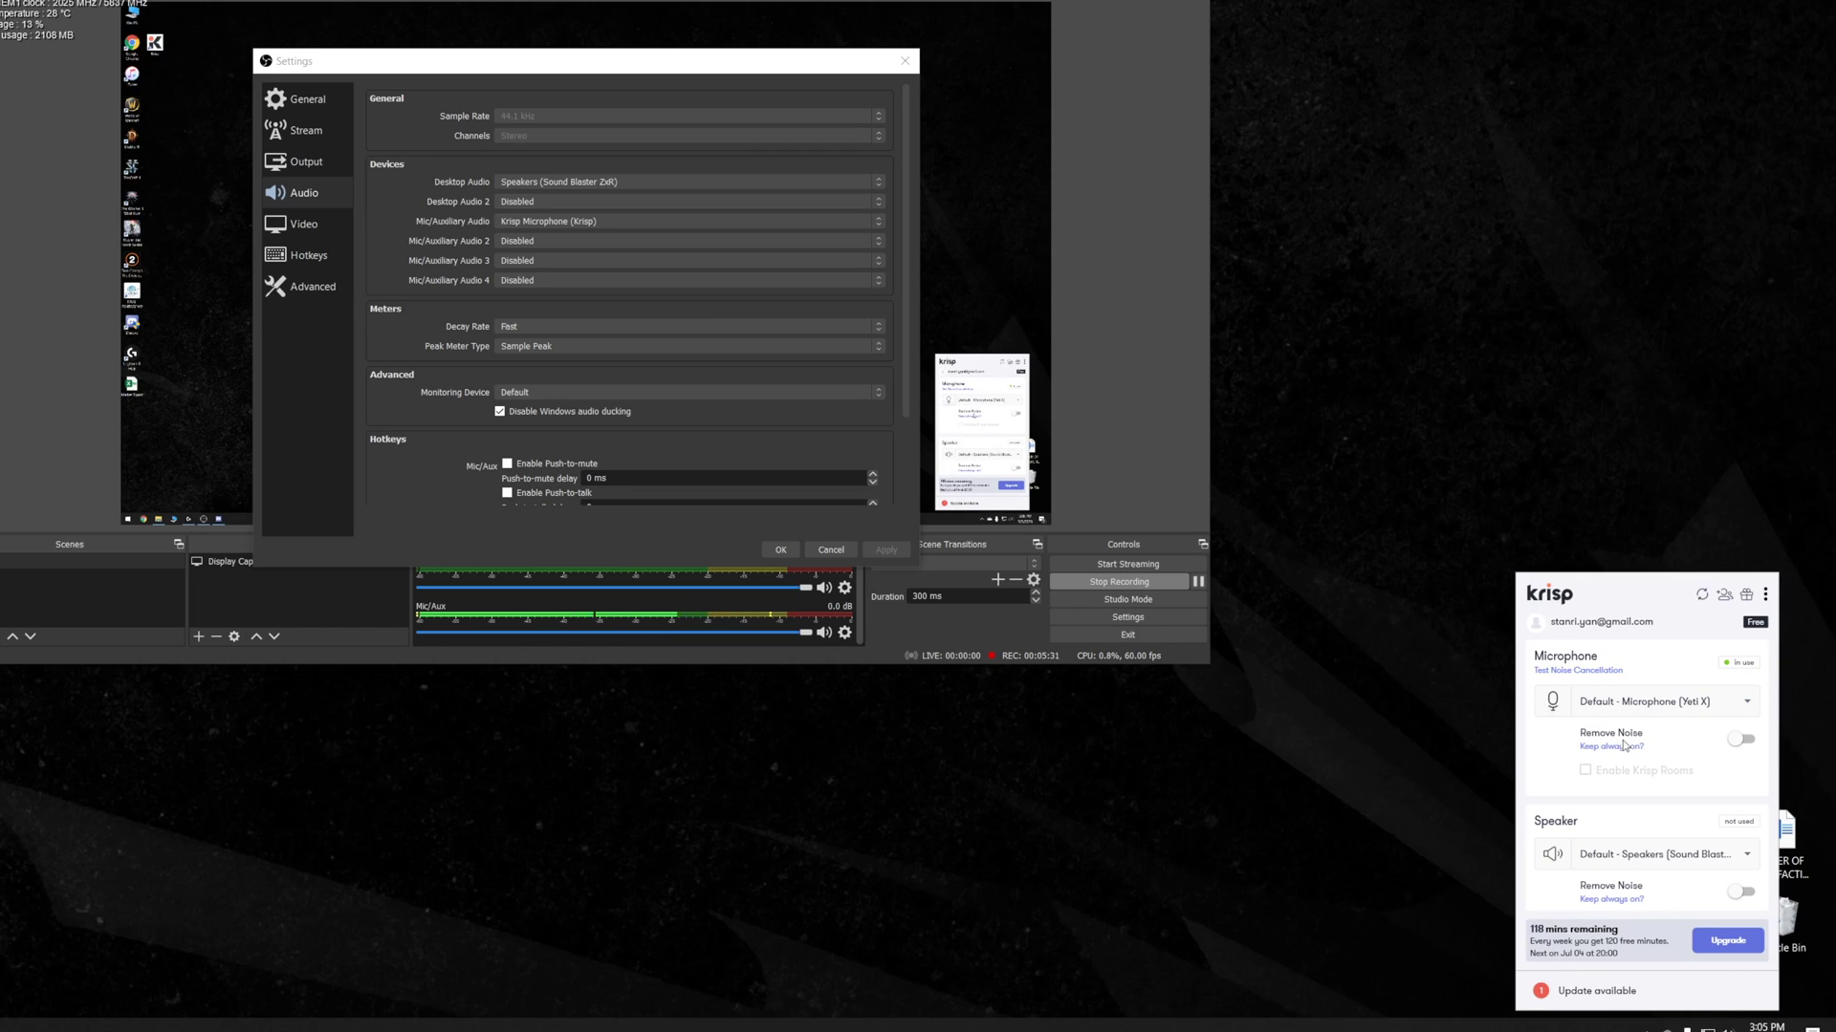
{"action": "left_click", "coordinate": [1740, 740]}
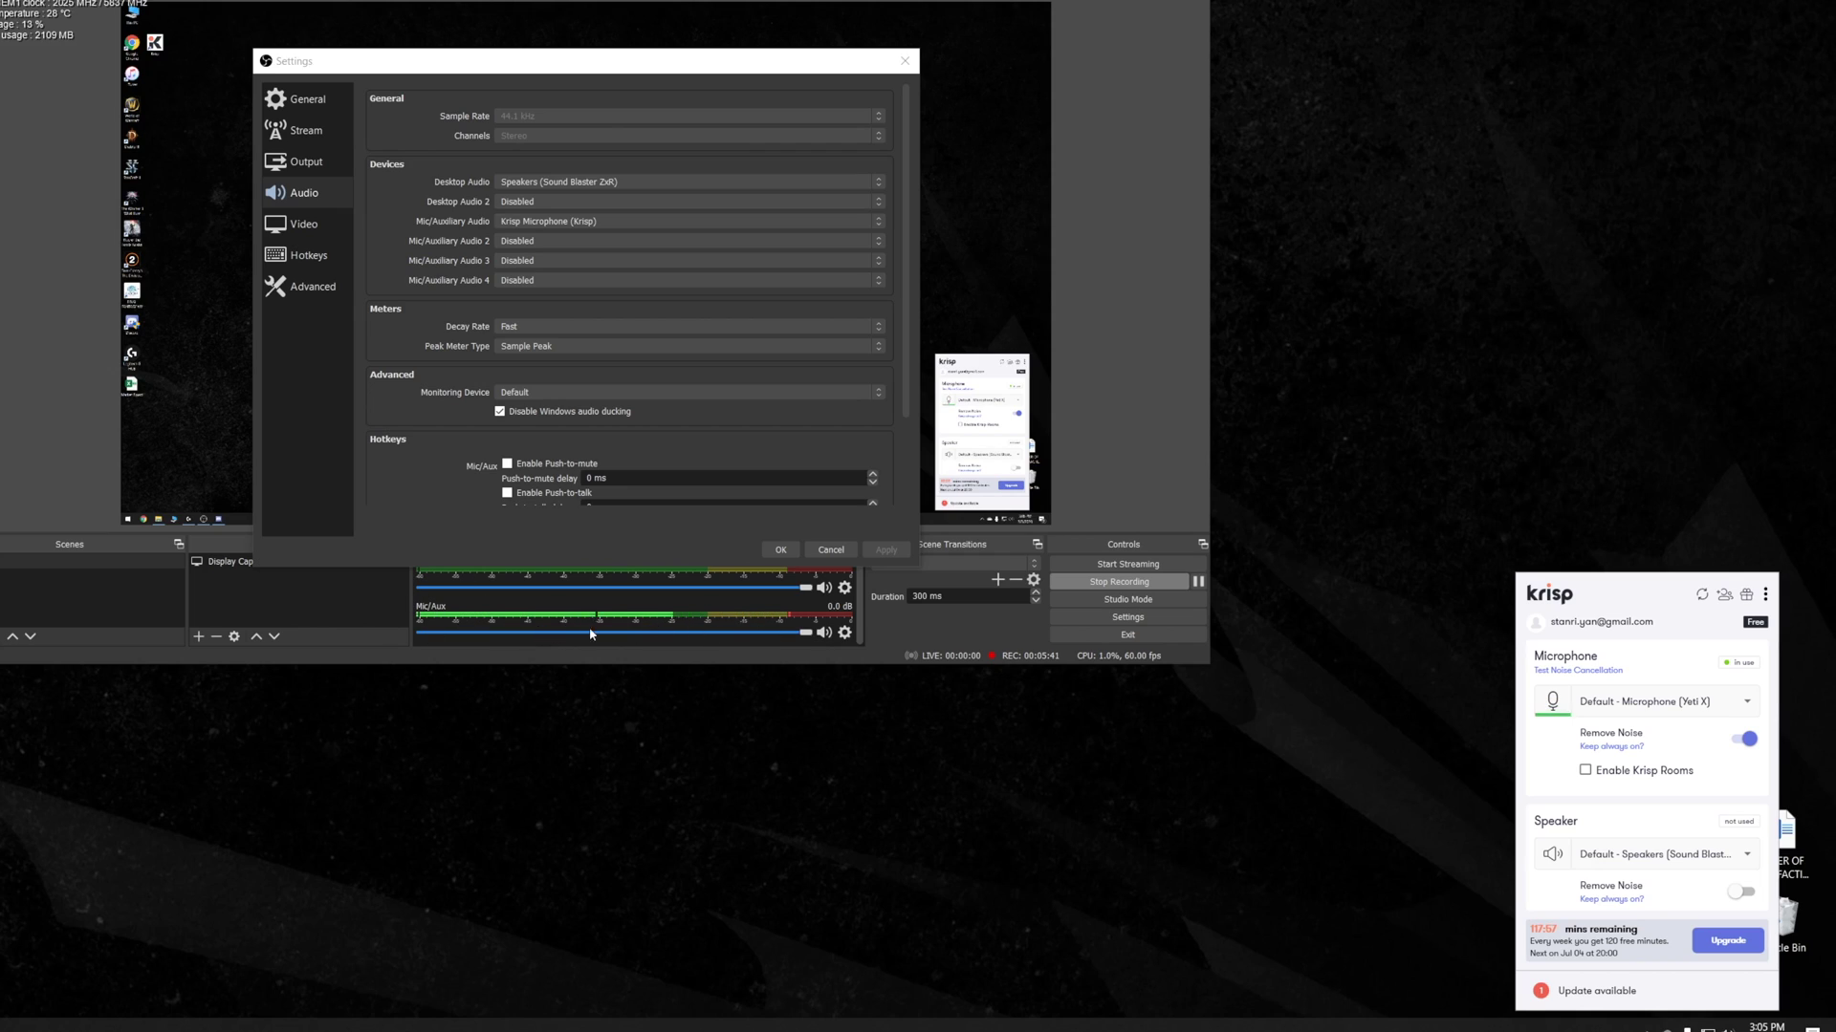
{"action": "left_click", "coordinate": [1745, 742]}
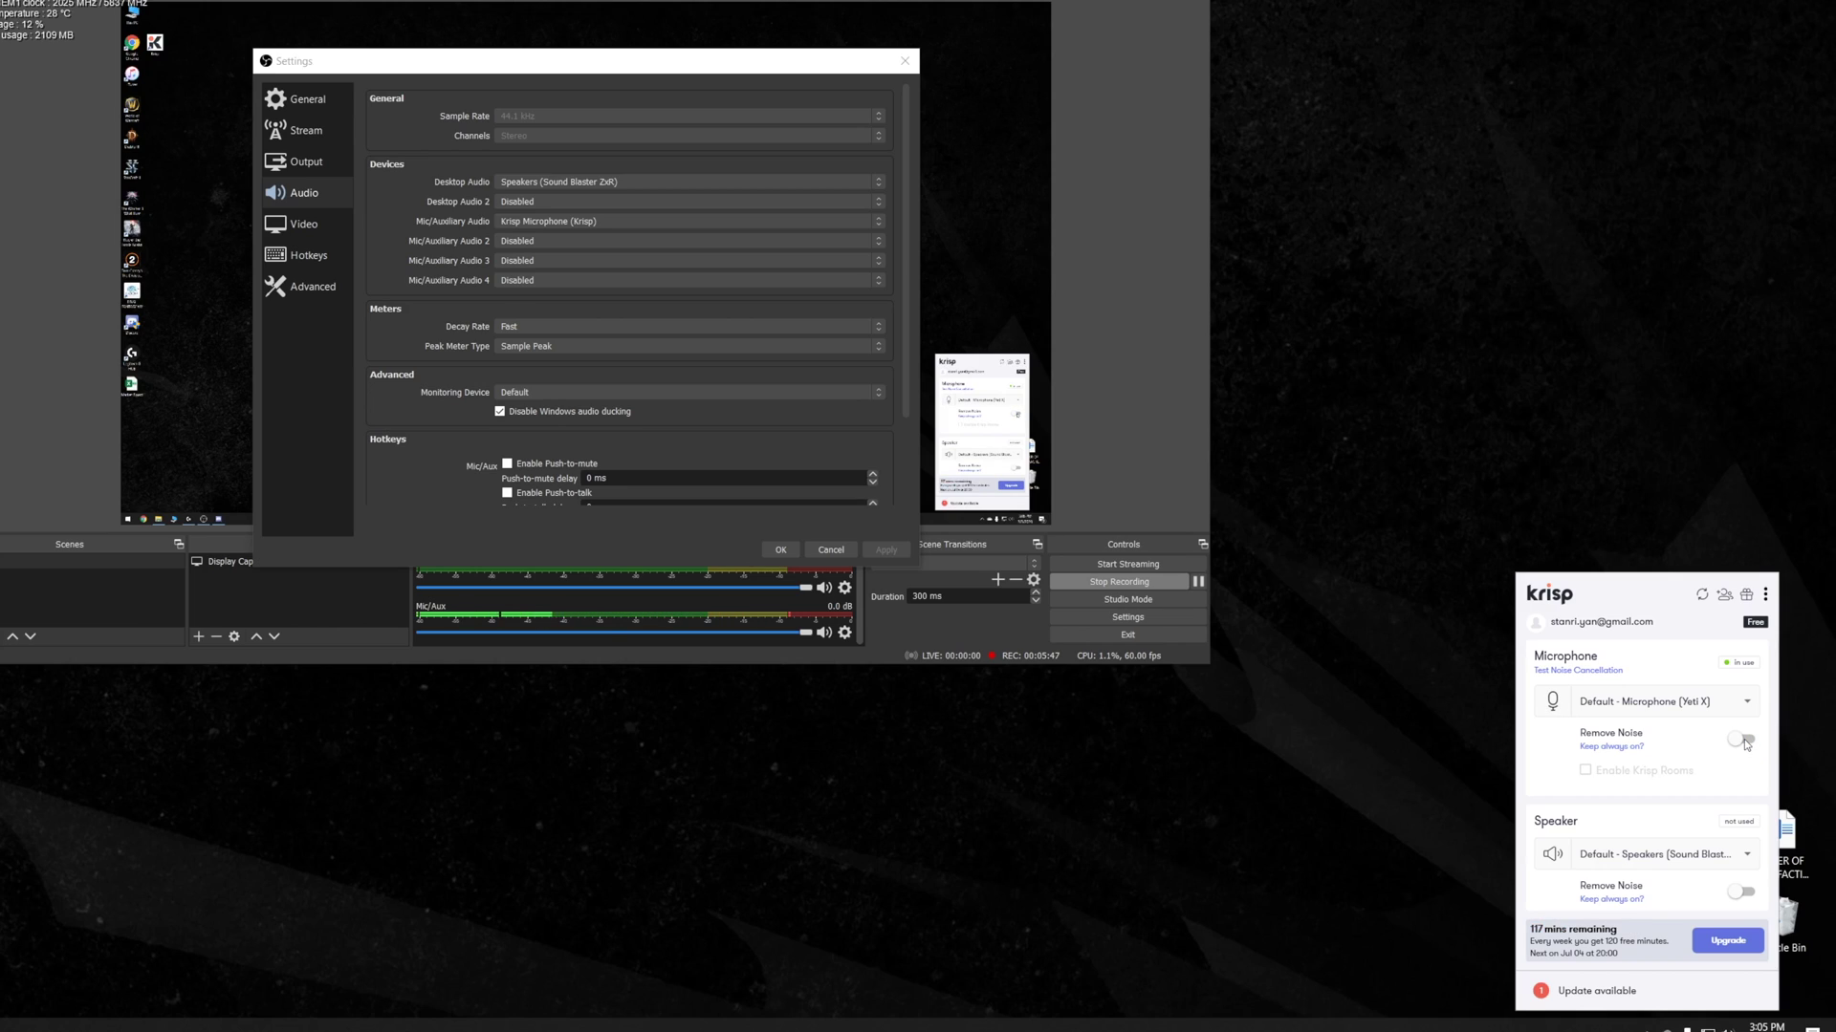
{"action": "left_click", "coordinate": [1741, 740]}
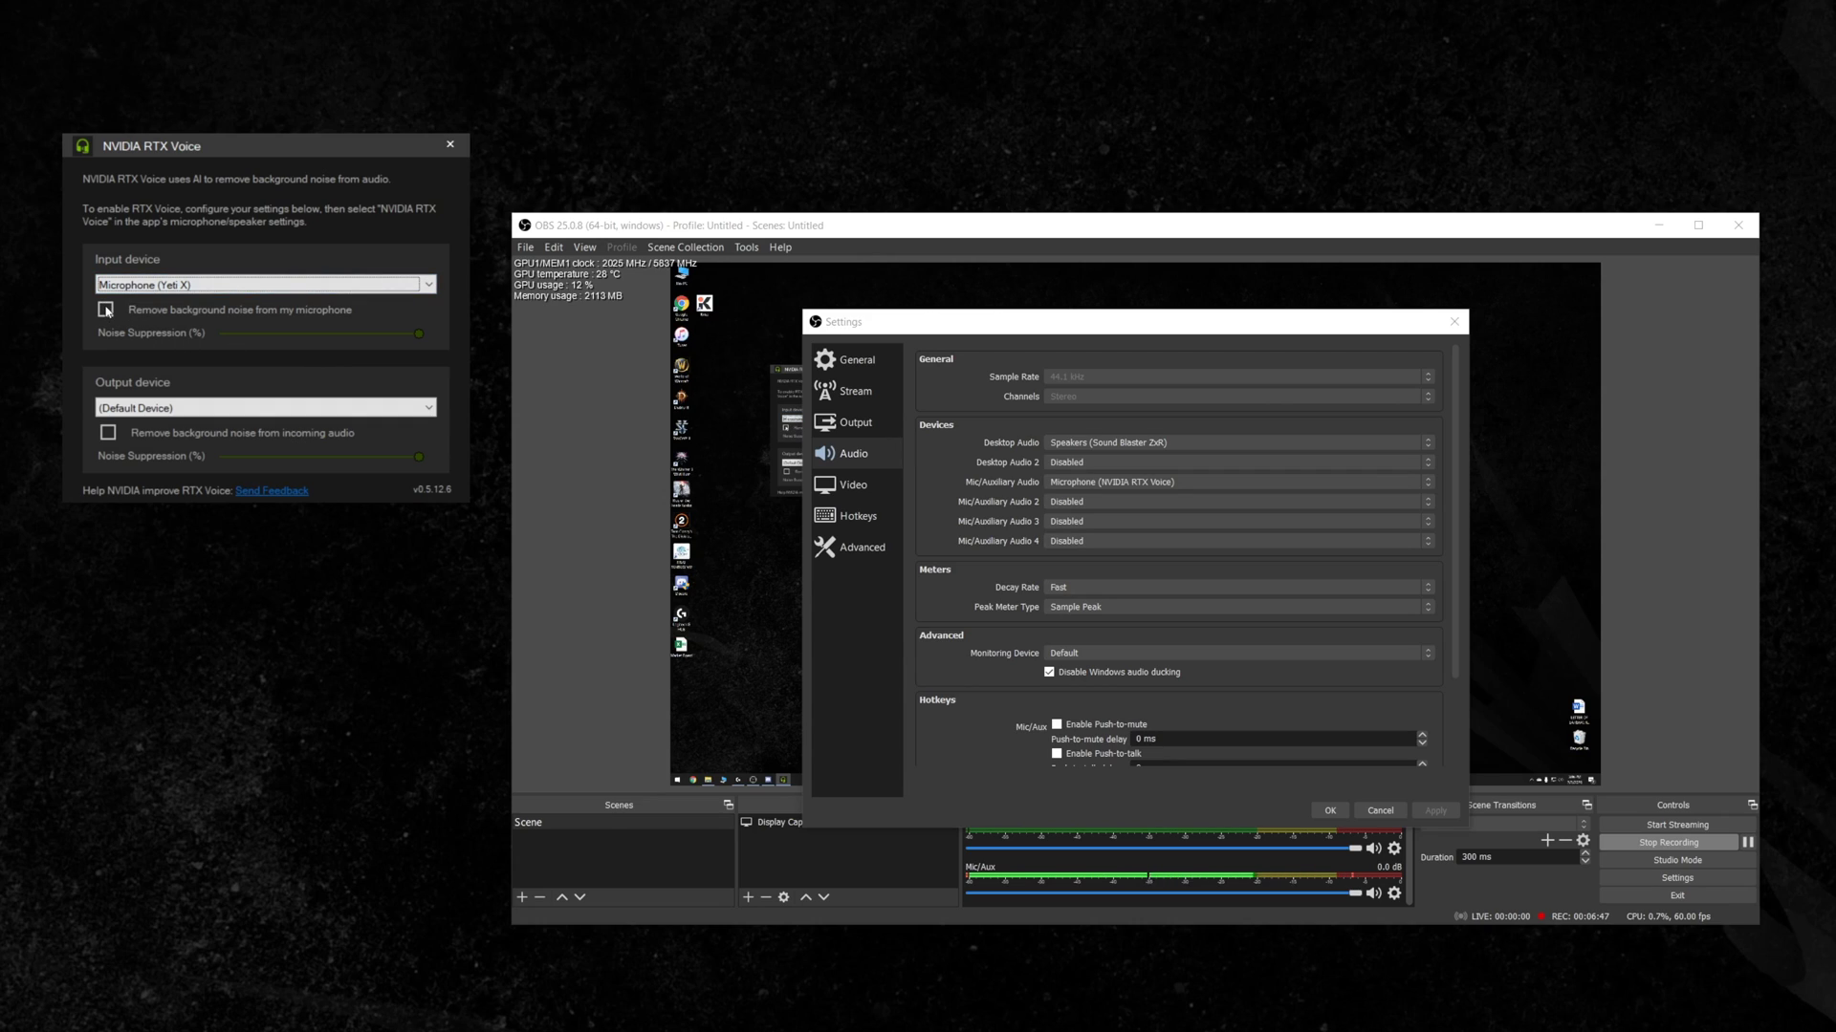
Step: Toggle RTX Voice's 'Remove background noise from my microphone' on, off, and back on
{"action": "left_click", "coordinate": [107, 310]}
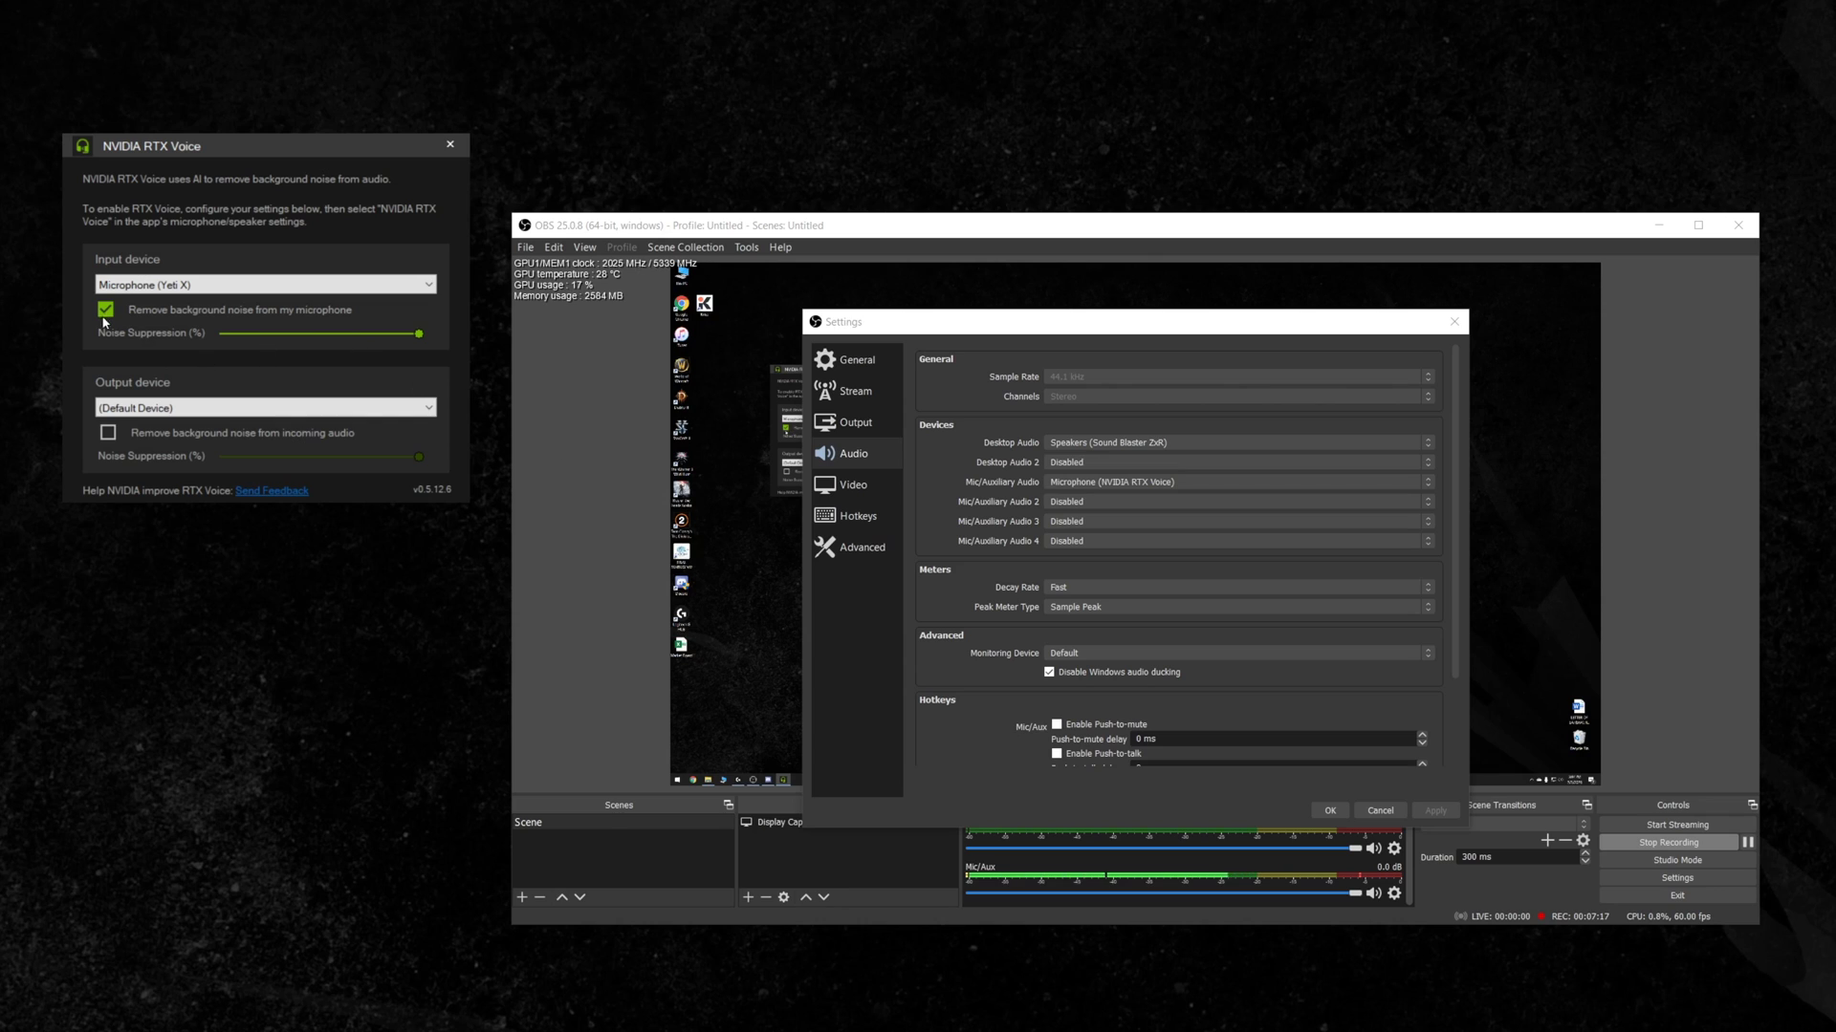
{"action": "left_click", "coordinate": [106, 313]}
{"action": "left_click", "coordinate": [105, 312]}
Step: Close RTX Voice and set OBS's mic input to Krisp Microphone (Krisp)
{"action": "left_click", "coordinate": [450, 144]}
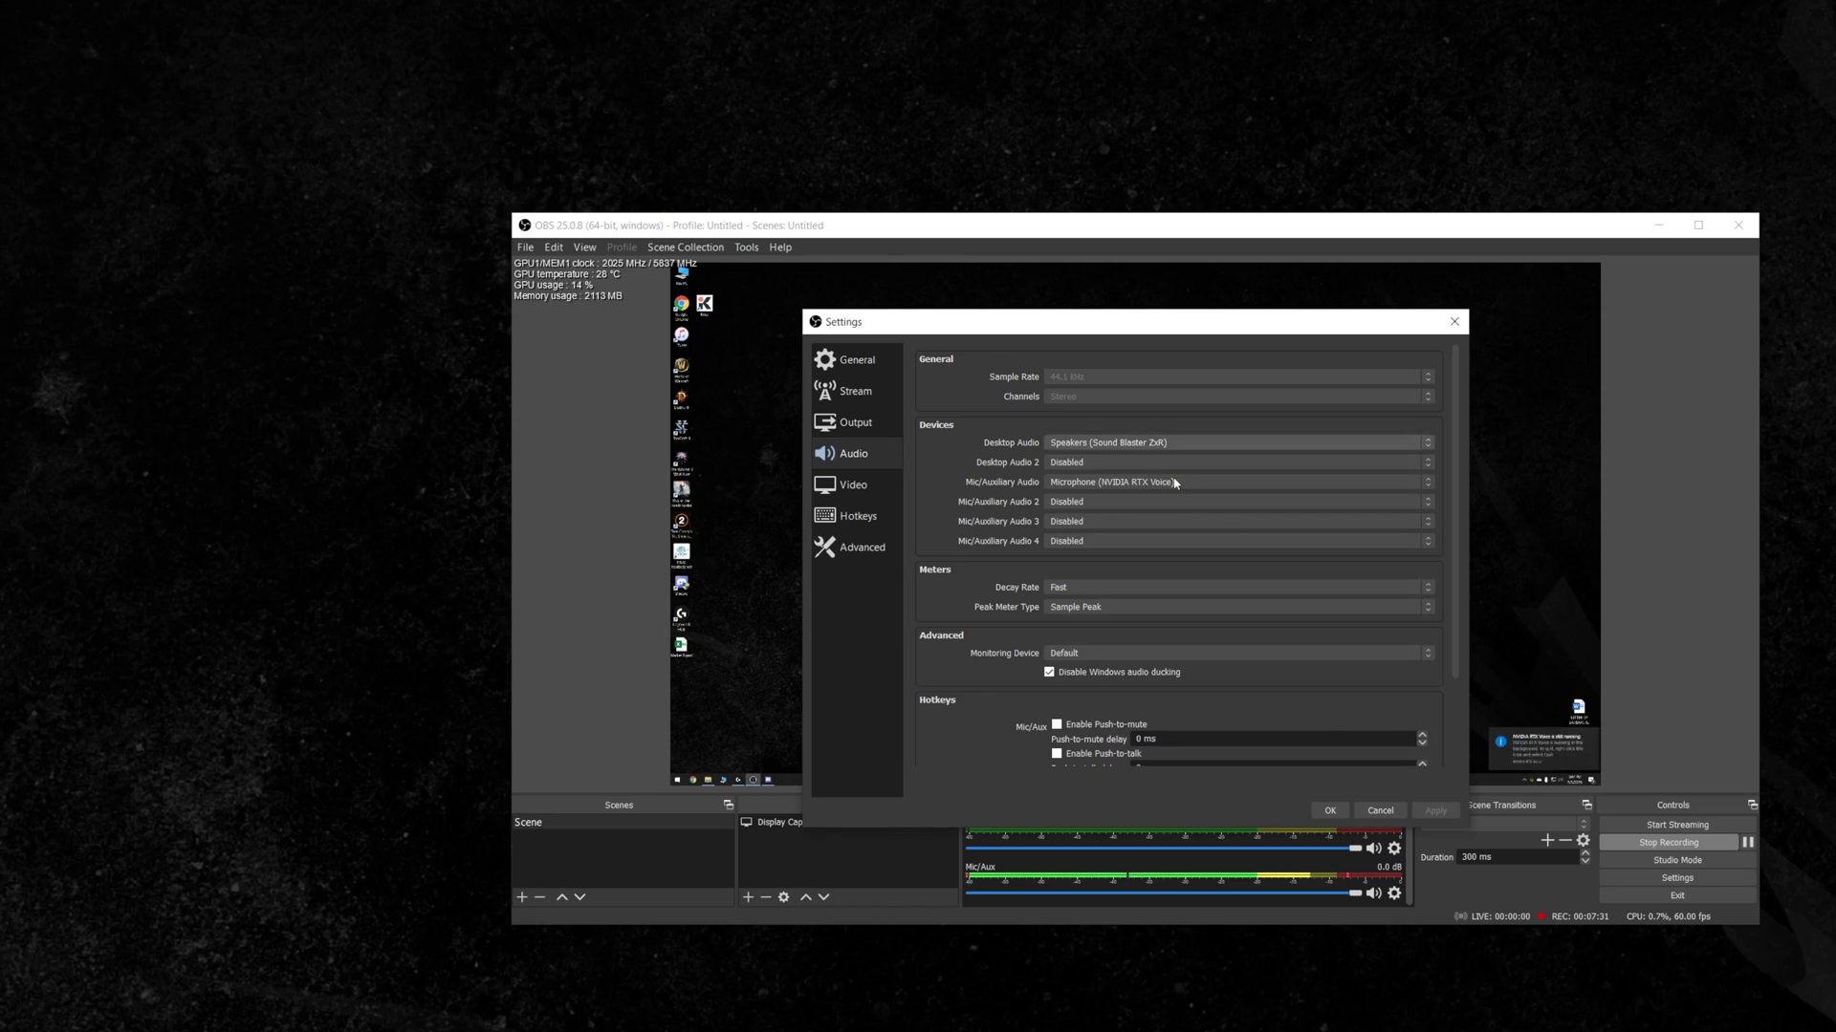
{"action": "left_click", "coordinate": [1174, 482]}
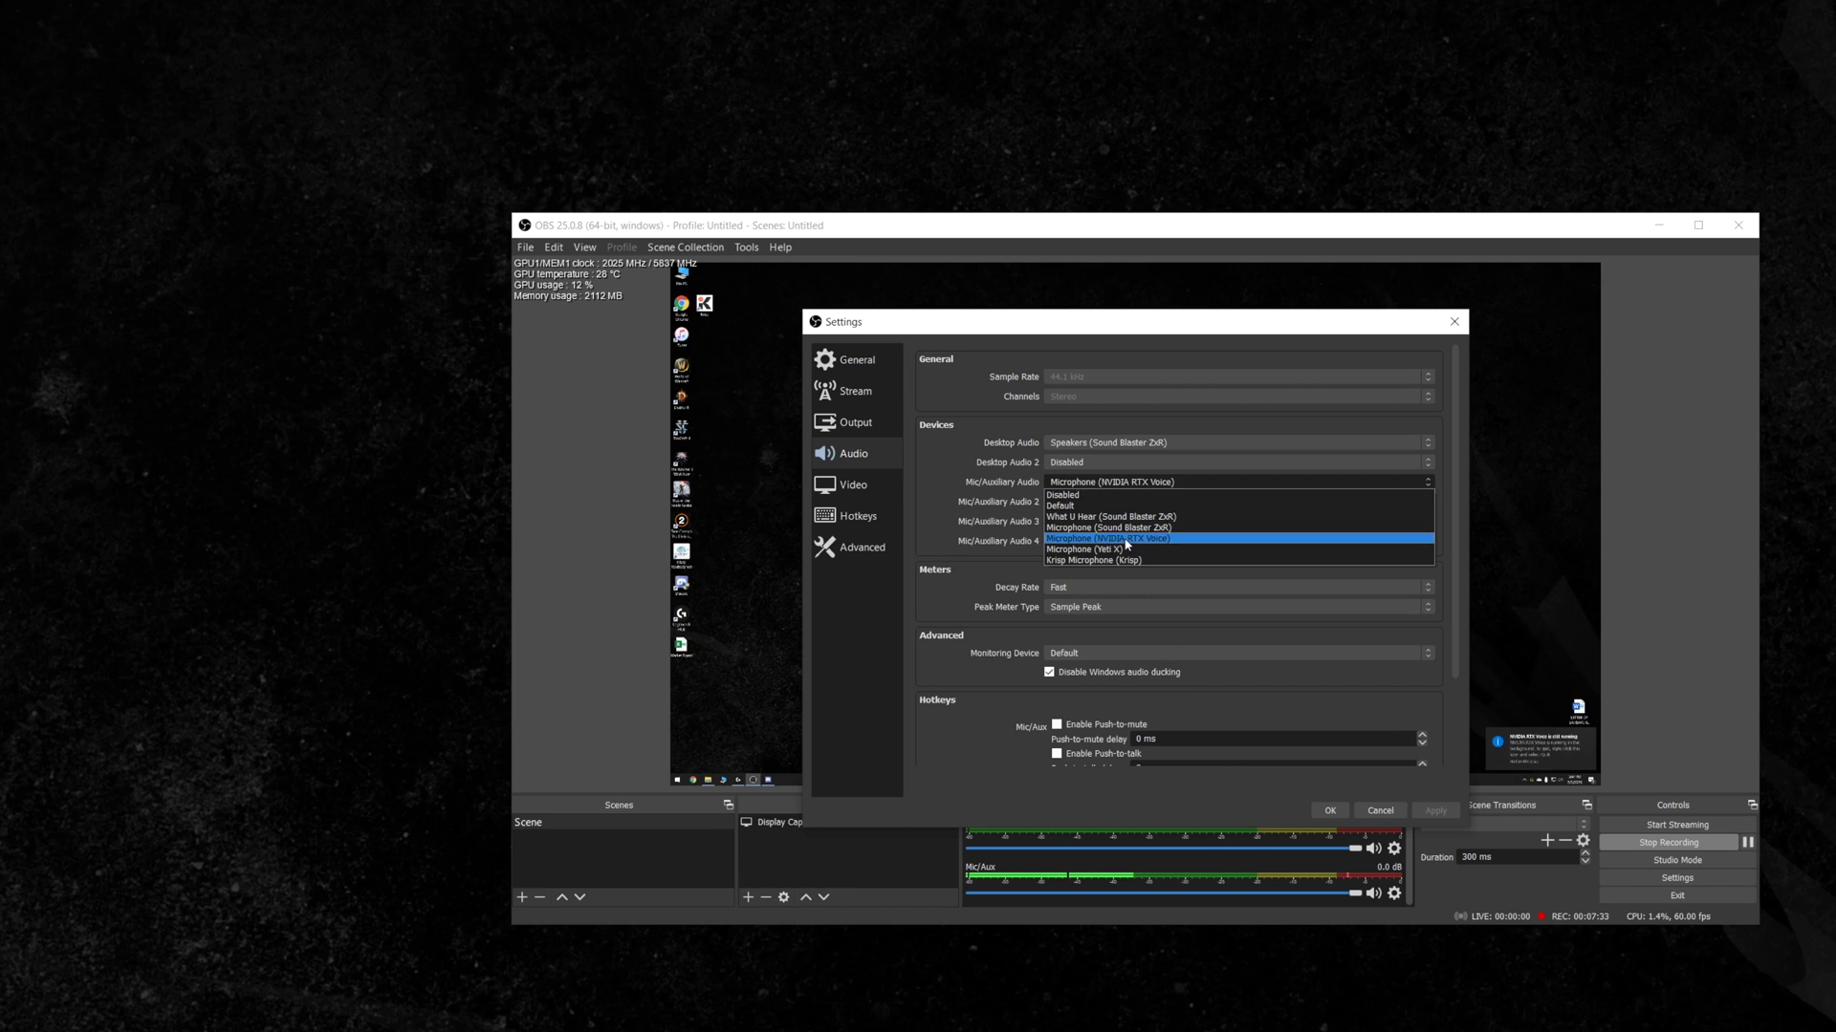
{"action": "left_click", "coordinate": [1121, 560]}
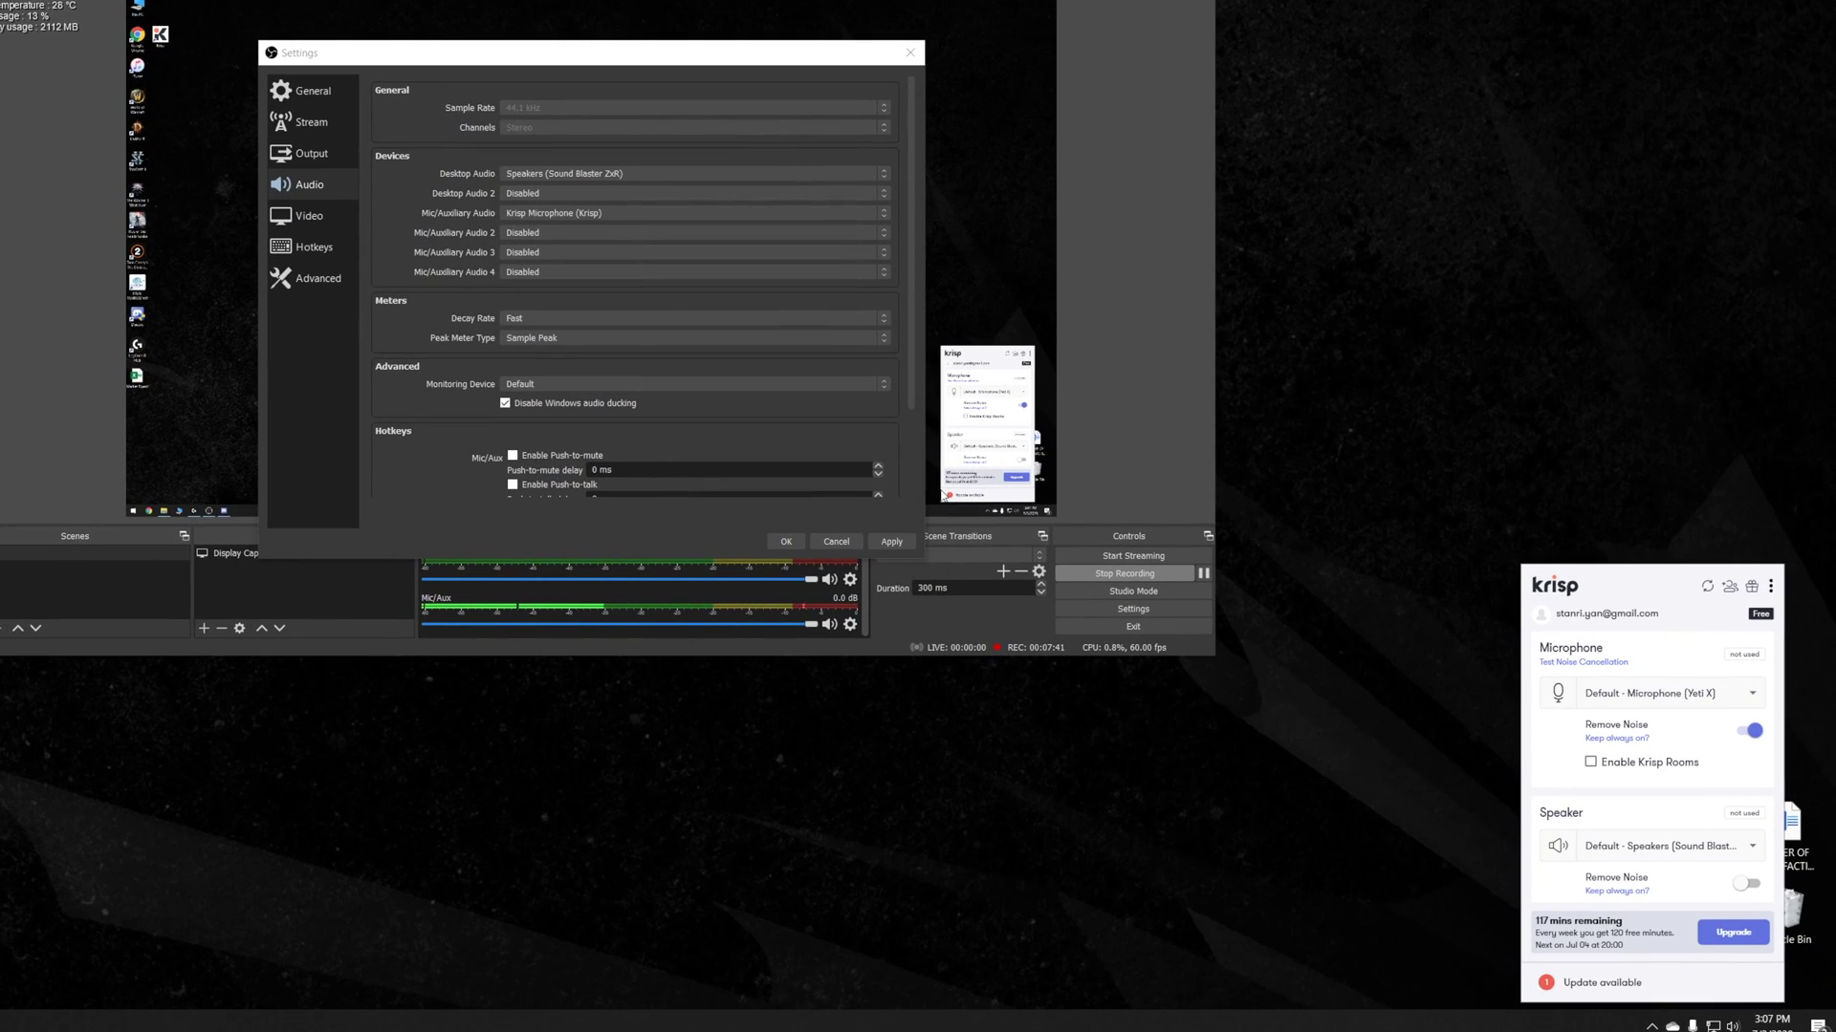
Step: Reopen the Krisp panel from the system tray and turn microphone noise removal on
{"action": "left_click", "coordinate": [1405, 710]}
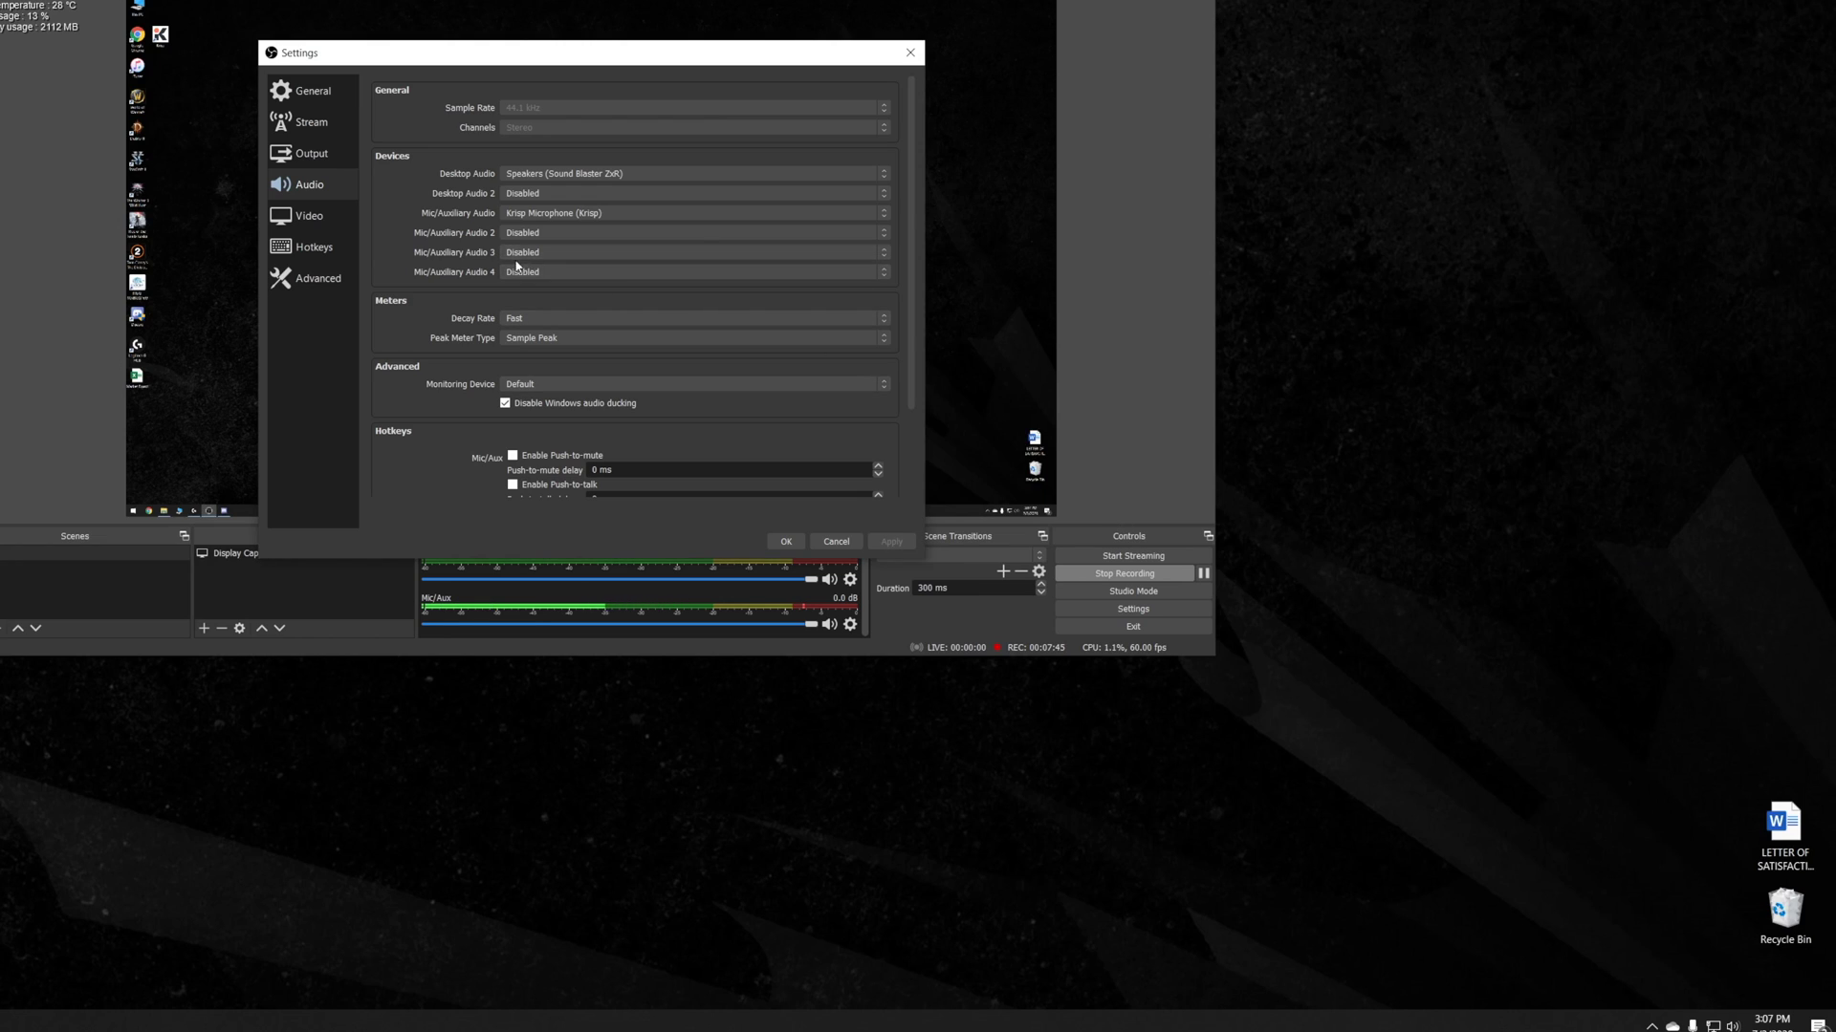
{"action": "left_click", "coordinate": [1651, 1025]}
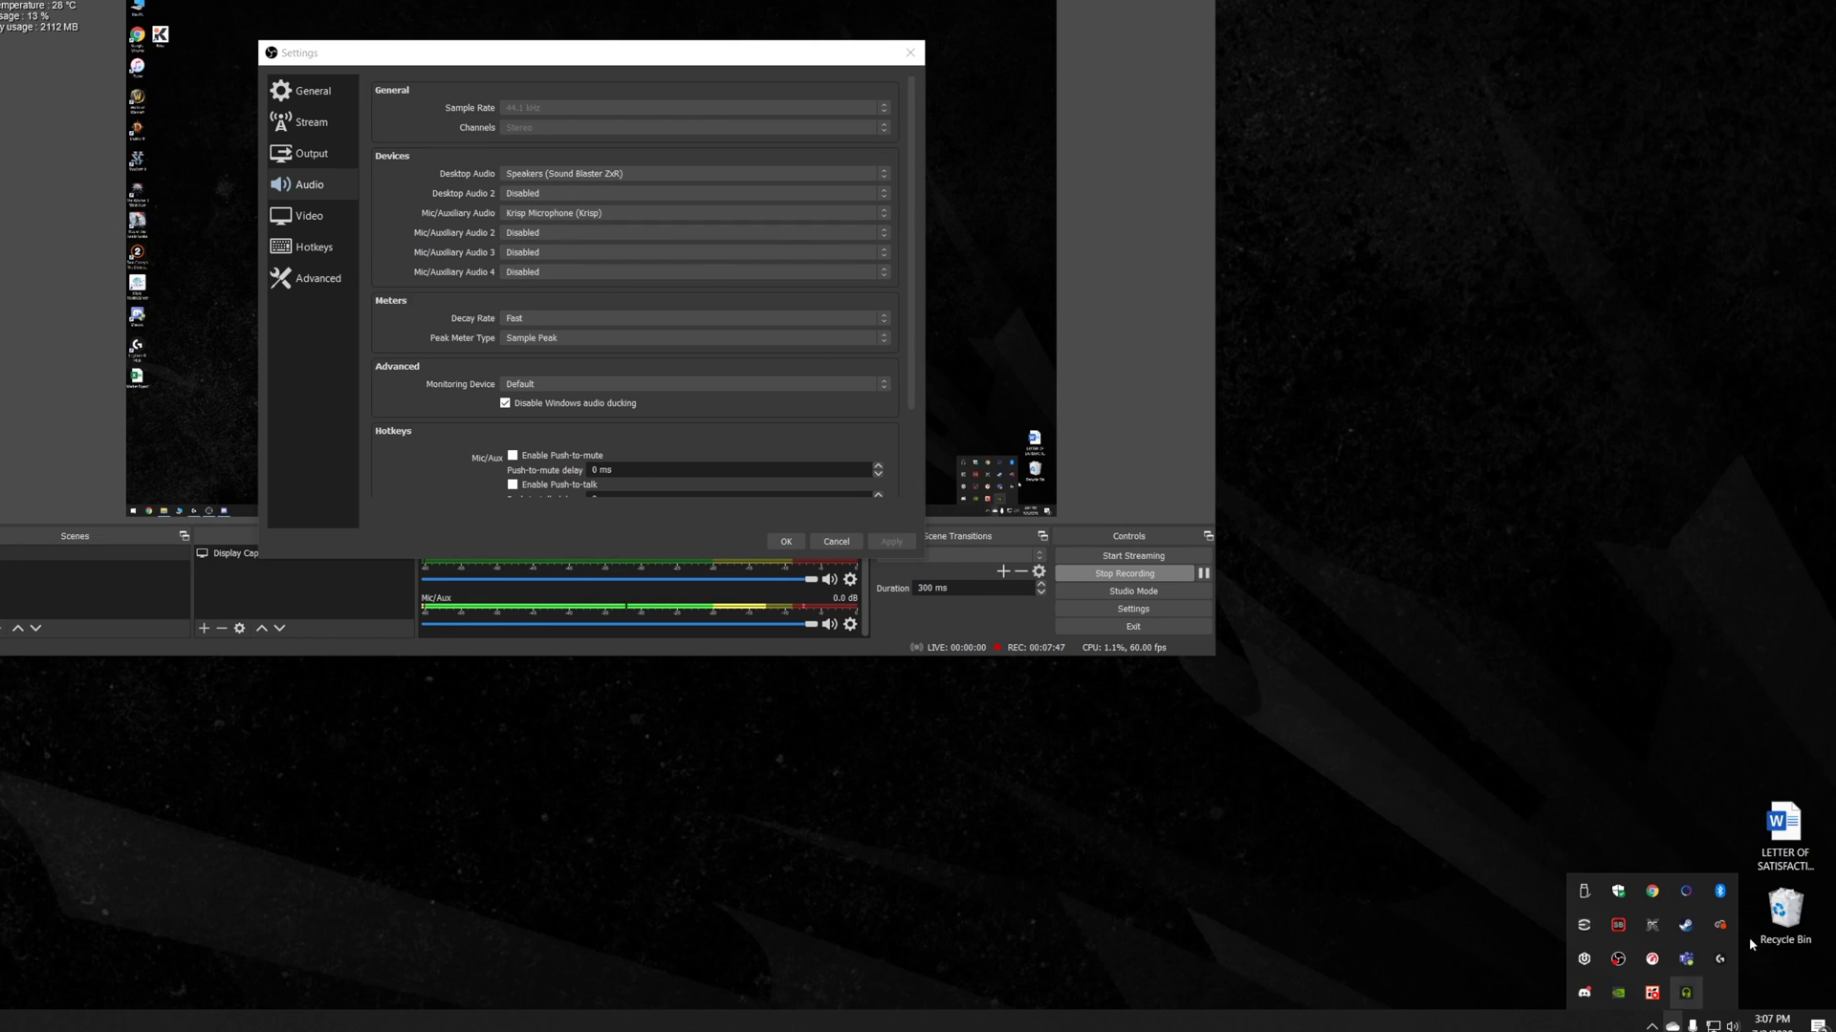
{"action": "left_click", "coordinate": [1651, 994]}
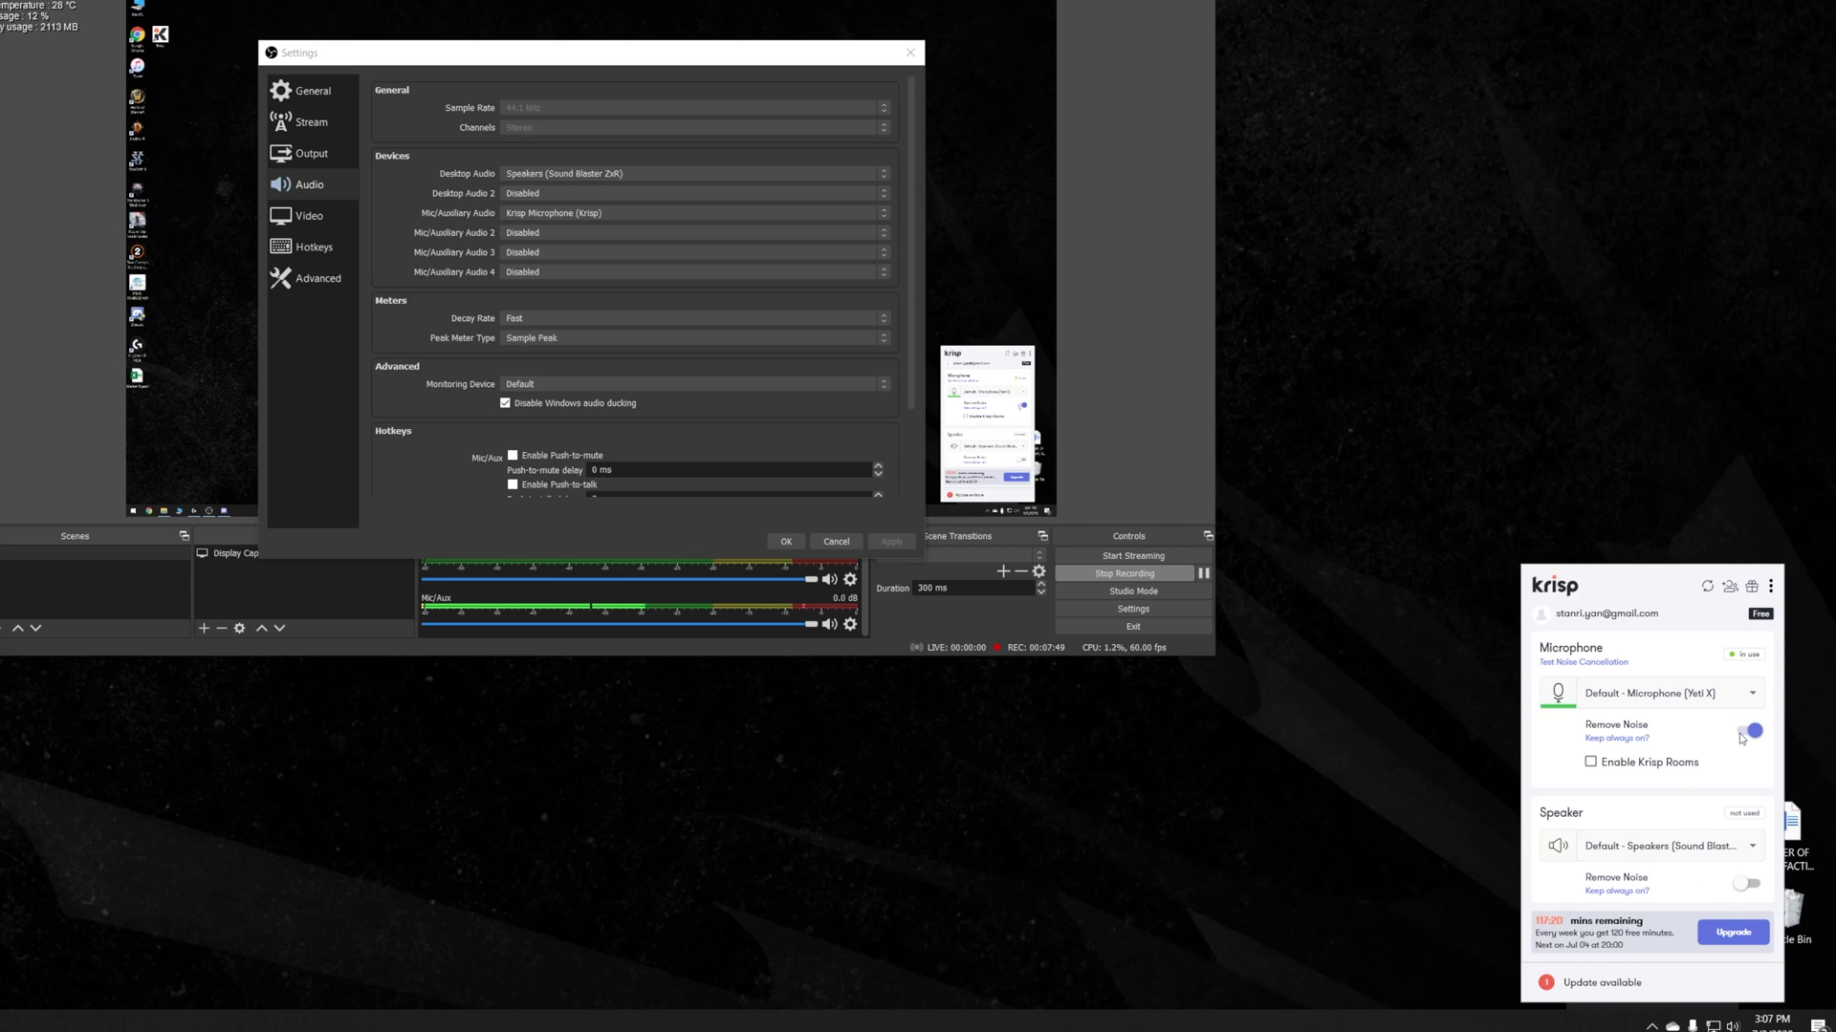
{"action": "left_click", "coordinate": [1589, 329]}
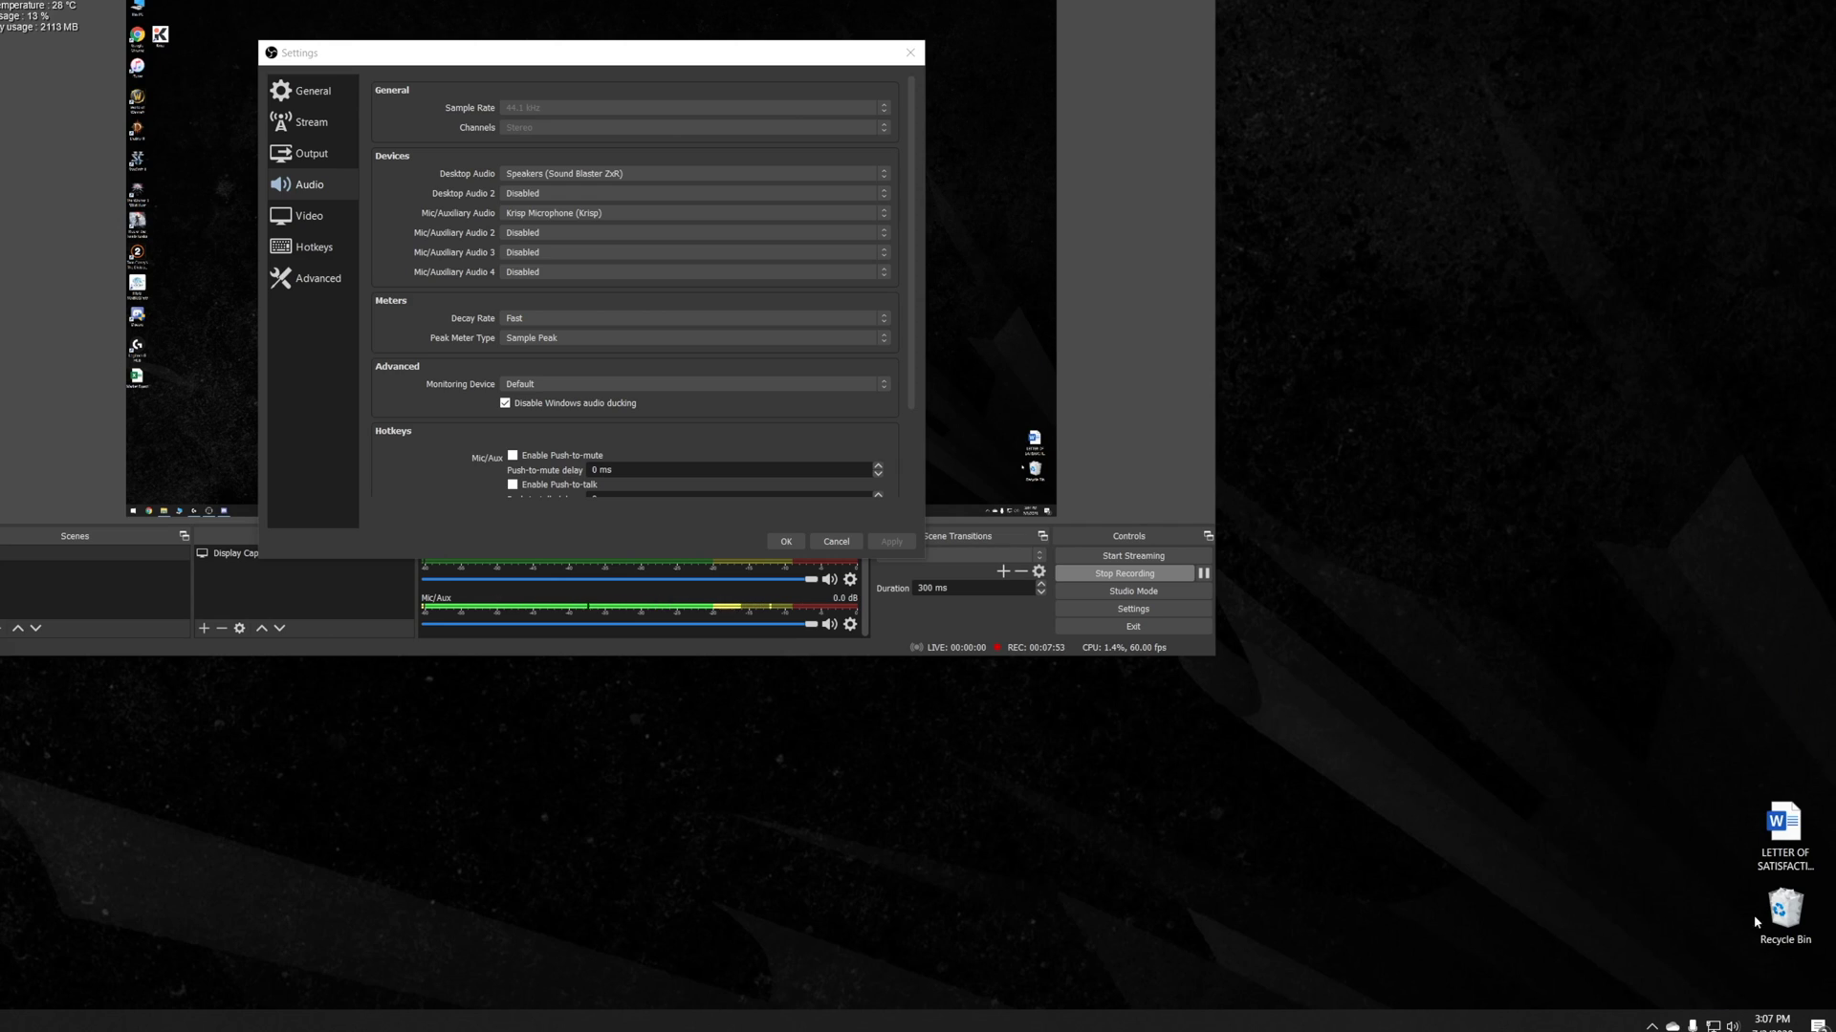
{"action": "left_click", "coordinate": [1651, 1026]}
{"action": "left_click", "coordinate": [1651, 993]}
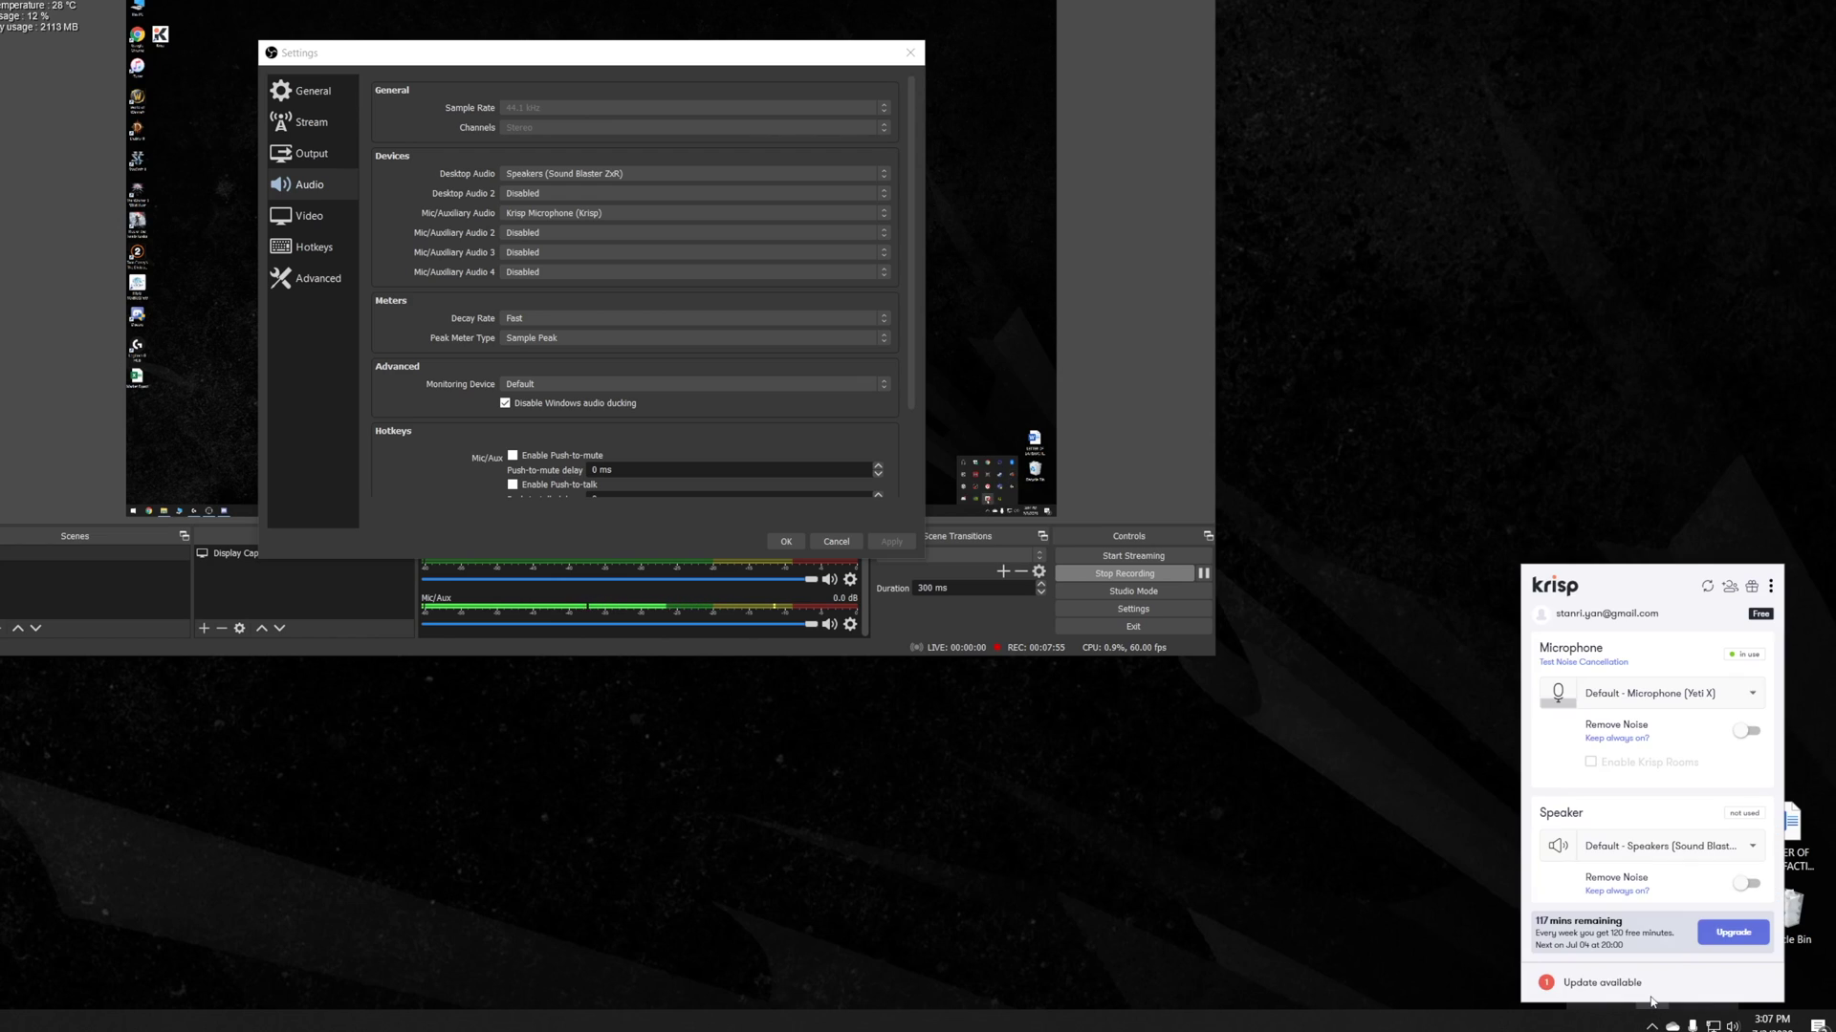
{"action": "left_click", "coordinate": [1746, 731]}
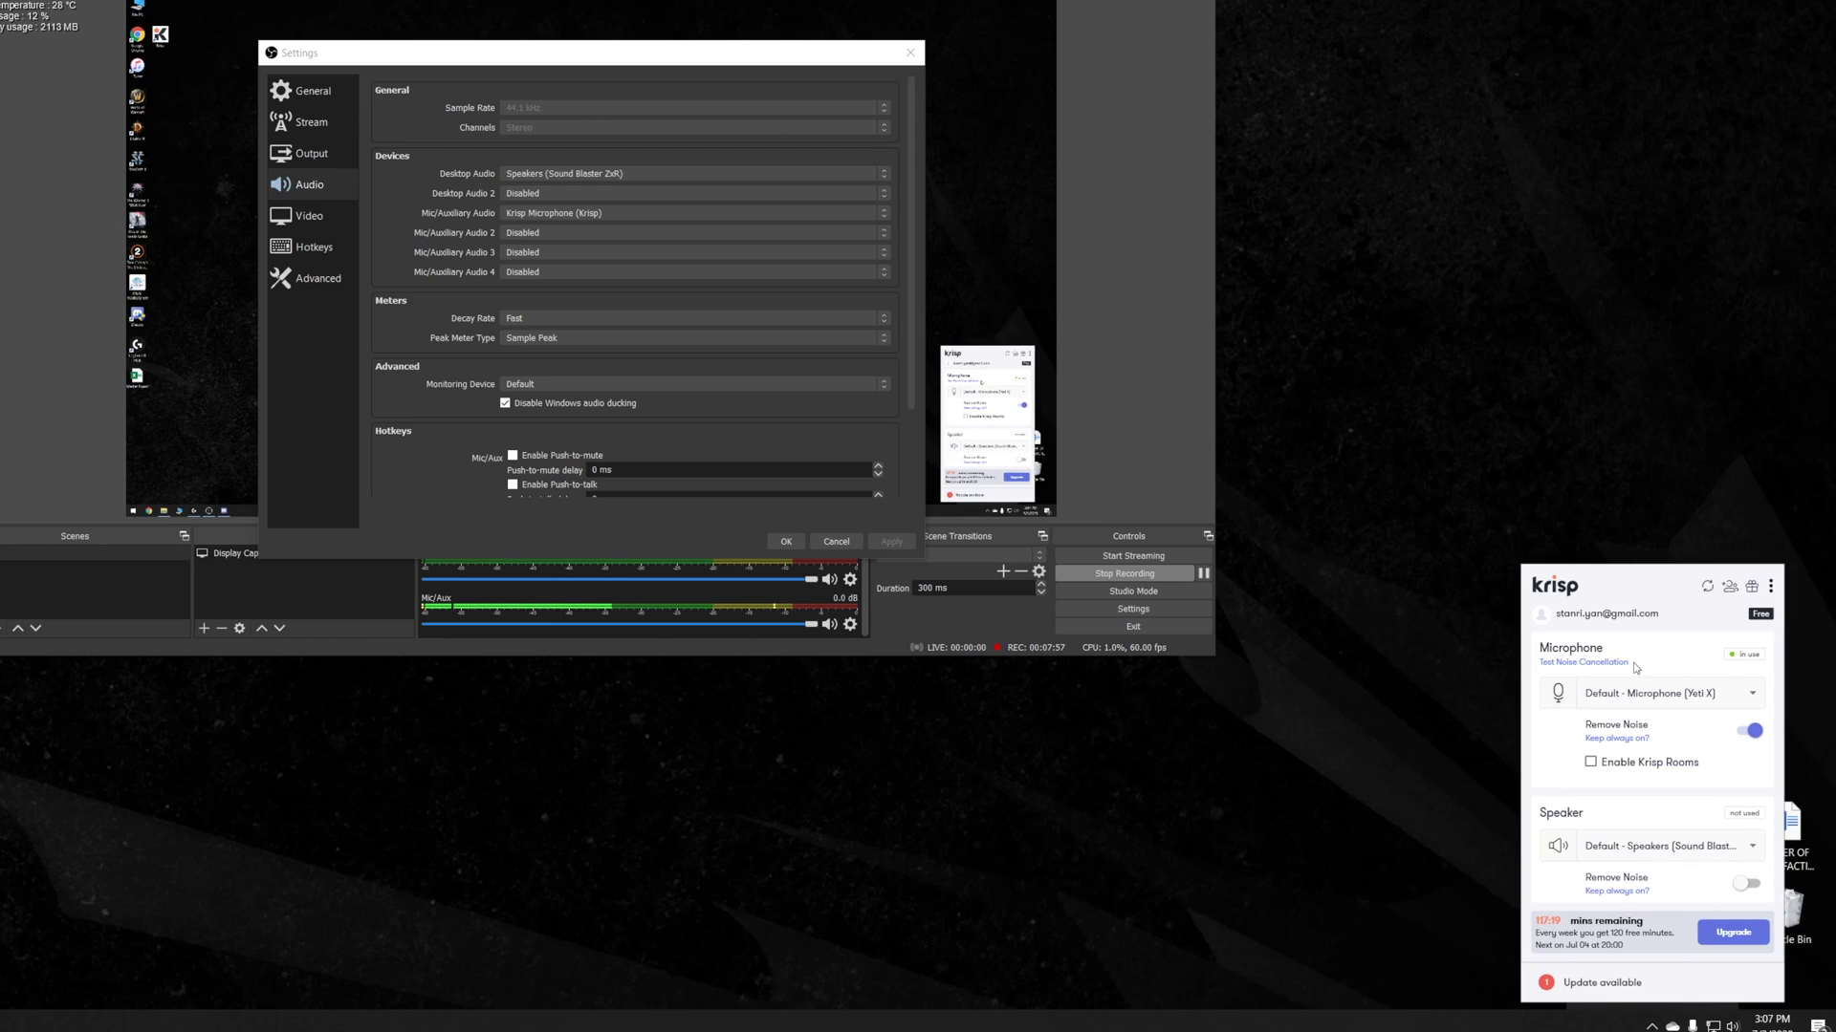